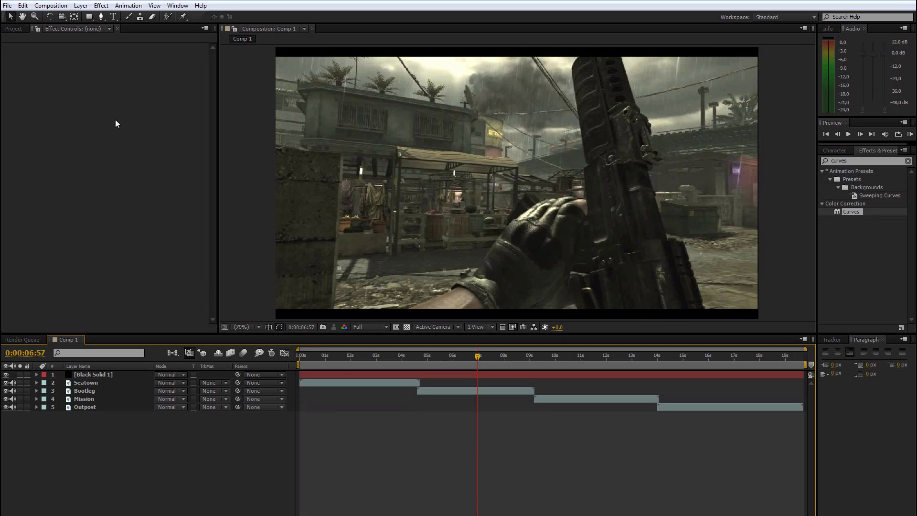
# Select and deselect the Black Solid 1 layer, and briefly browse the effects list
pyautogui.click(113, 17)
pyautogui.click(229, 146)
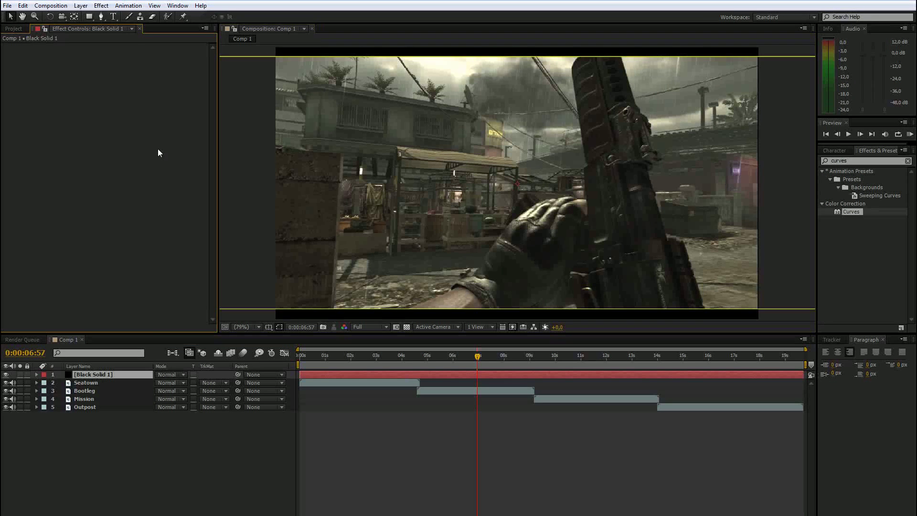
pyautogui.click(236, 467)
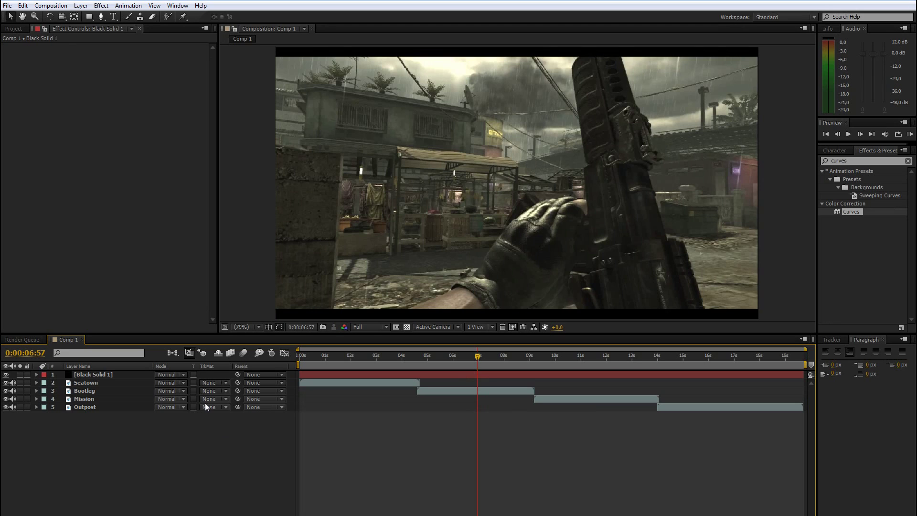
pyautogui.click(101, 5)
pyautogui.click(59, 84)
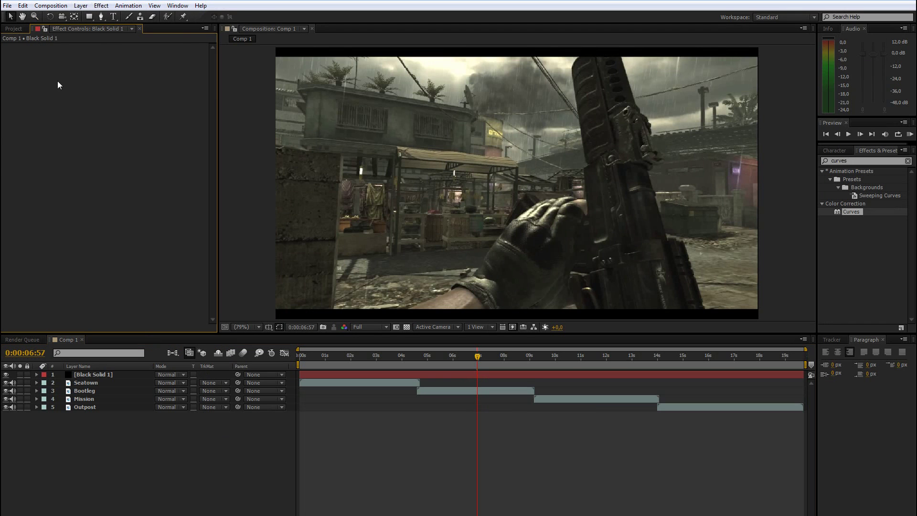
pyautogui.click(143, 431)
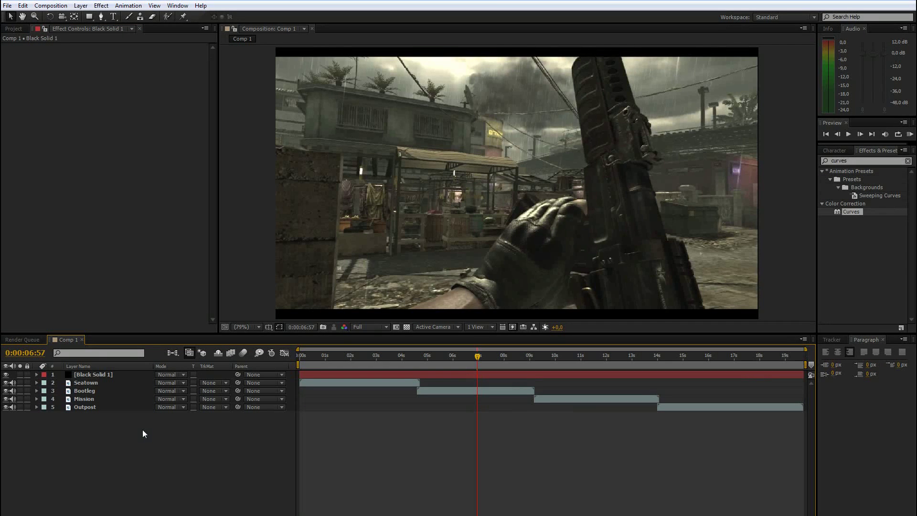
# Click through items in the effect settings and timeline panels
pyautogui.click(47, 328)
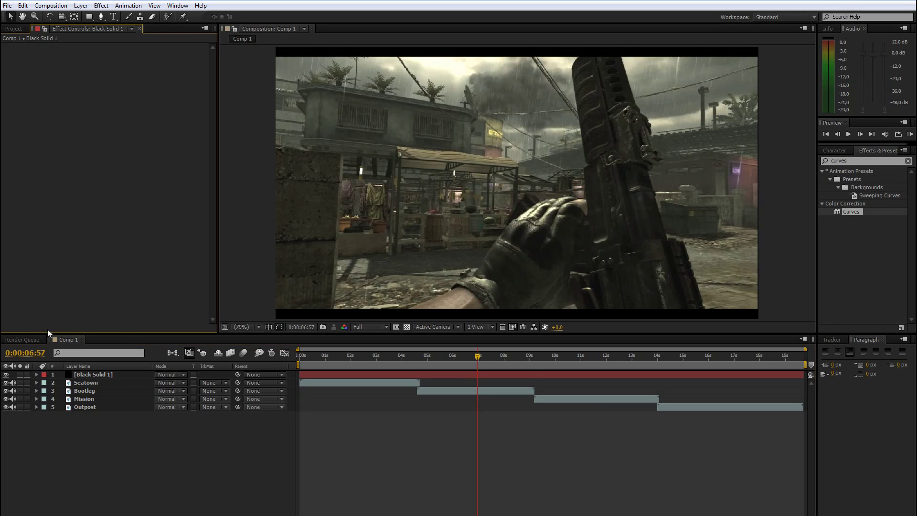
pyautogui.click(118, 423)
pyautogui.click(91, 233)
pyautogui.click(113, 417)
pyautogui.click(101, 269)
pyautogui.click(151, 414)
pyautogui.click(139, 304)
# Look at Outpost's track matte choices, leaving them unchanged, and switch to the pen tool
pyautogui.click(160, 449)
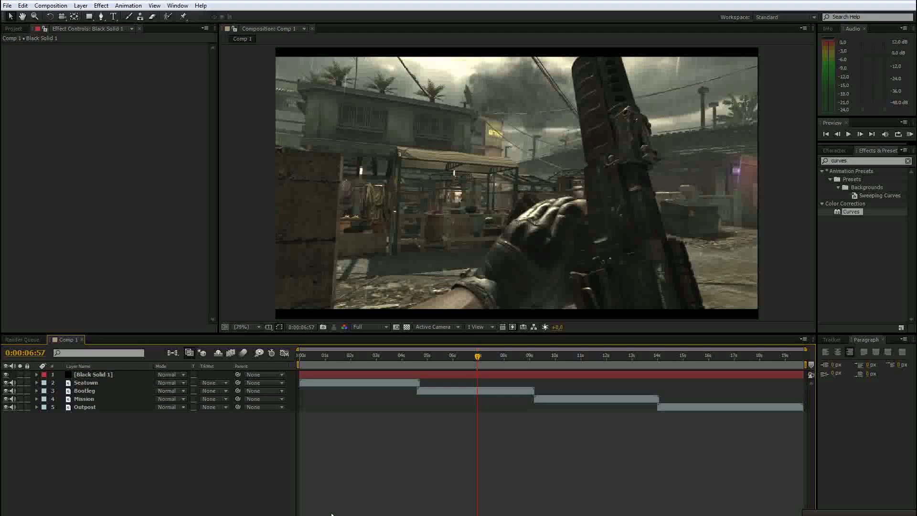
pyautogui.click(210, 406)
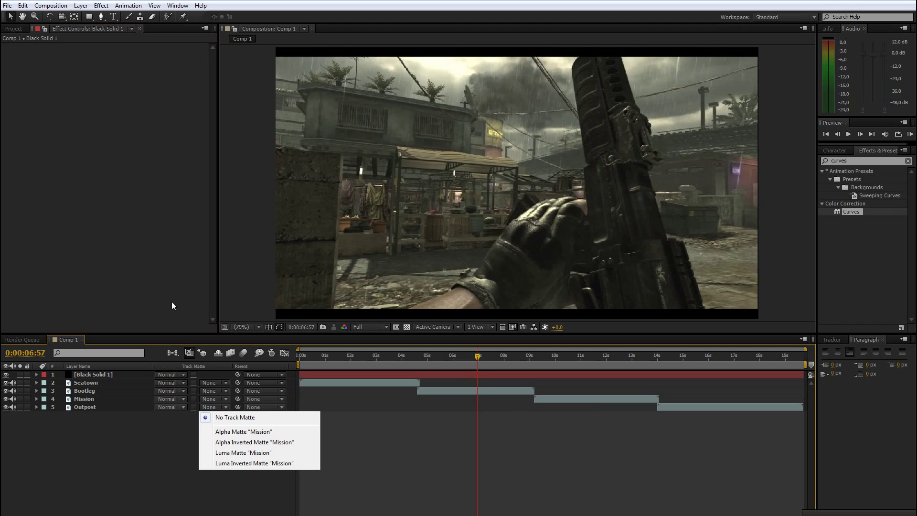
pyautogui.click(171, 472)
pyautogui.click(134, 258)
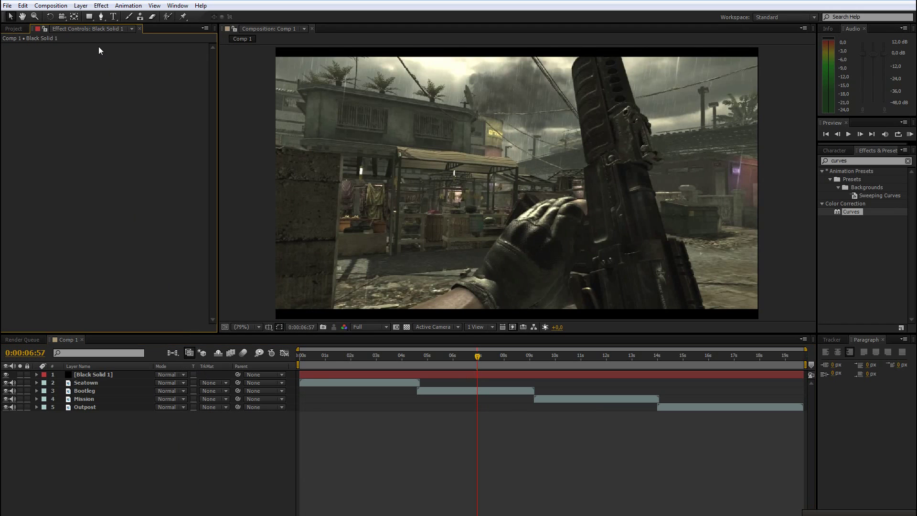
pyautogui.click(102, 17)
# Add Adjustment Layer 3 with Ctrl+Alt+Y, drag it just below Black Solid 1, and select it
pyautogui.click(153, 422)
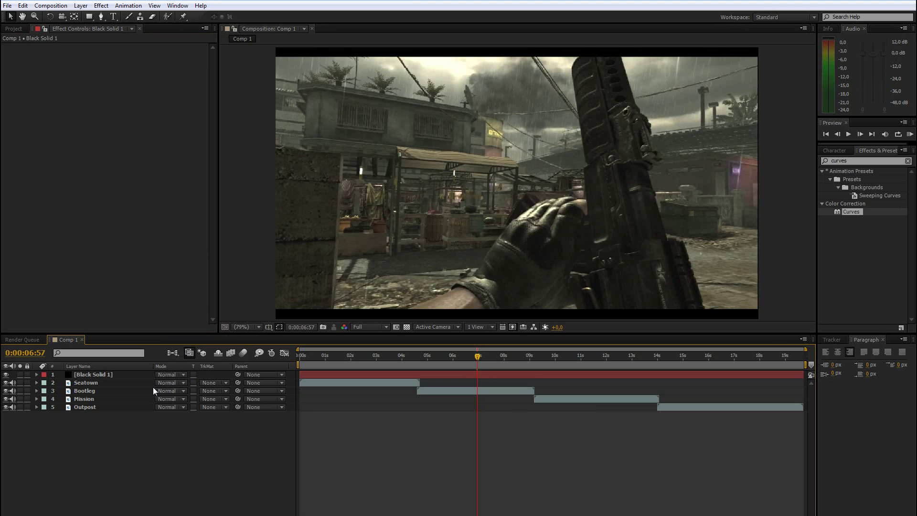
pyautogui.hotkey('ctrl', 'alt', 'y')
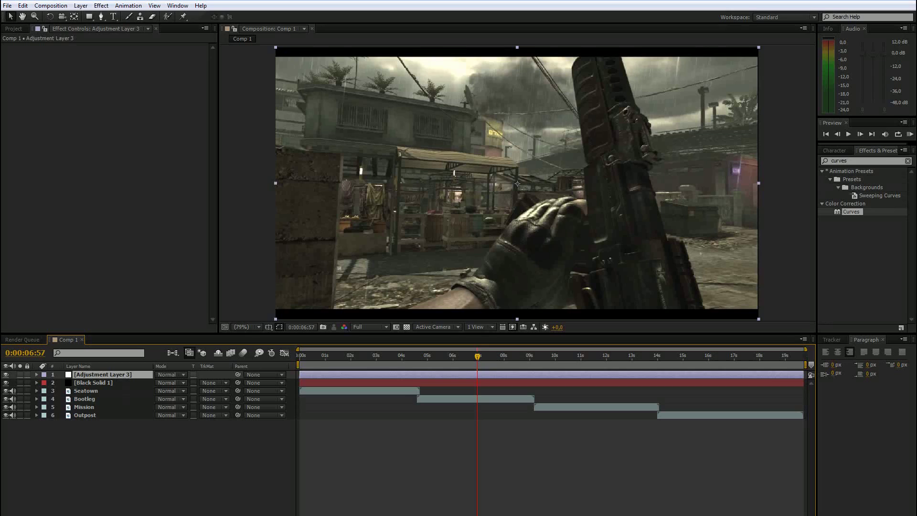
pyautogui.moveTo(115, 374); pyautogui.dragTo(121, 388)
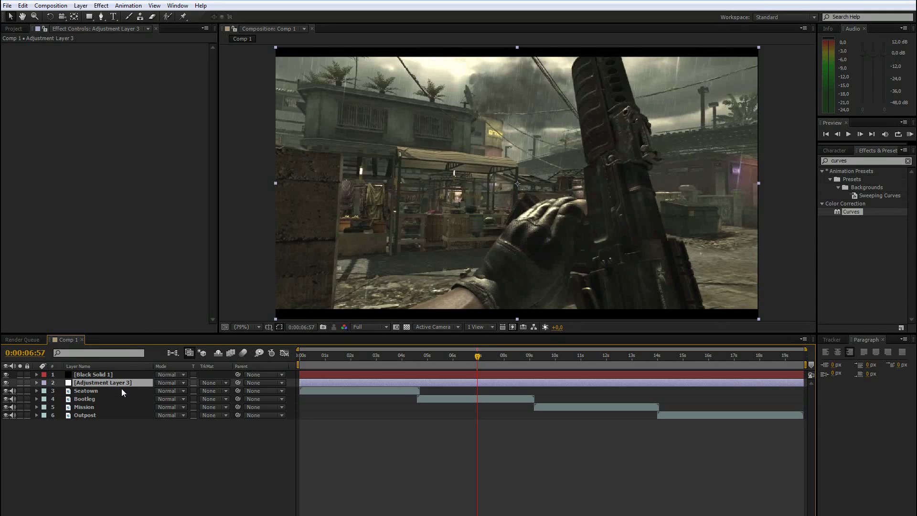
pyautogui.click(866, 160)
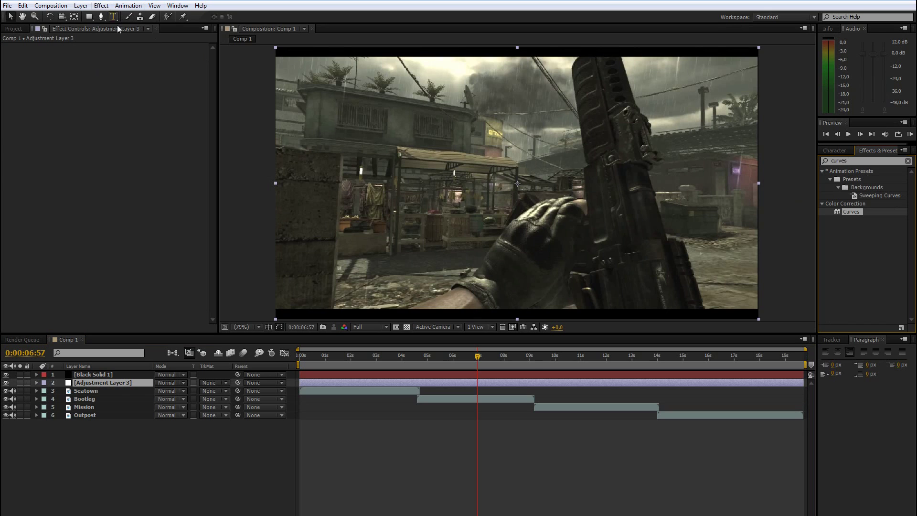
pyautogui.click(171, 191)
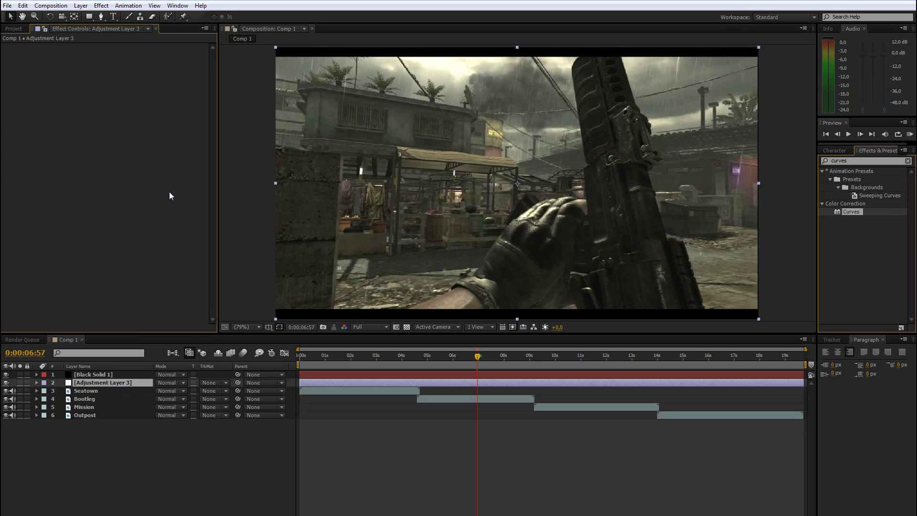
pyautogui.click(226, 213)
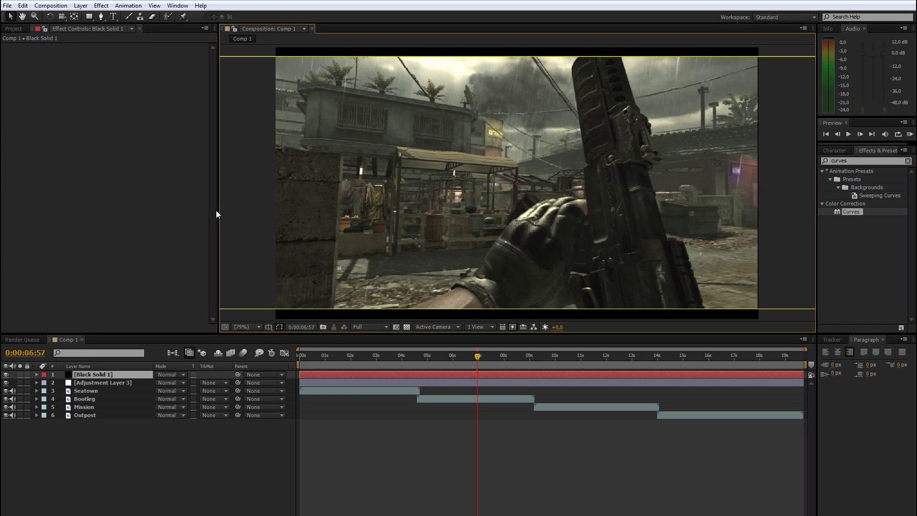
pyautogui.click(249, 319)
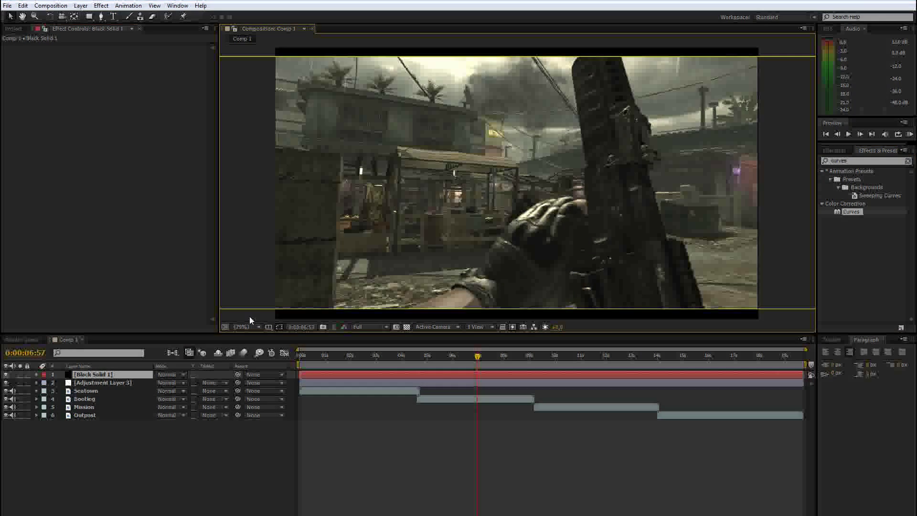
pyautogui.click(92, 383)
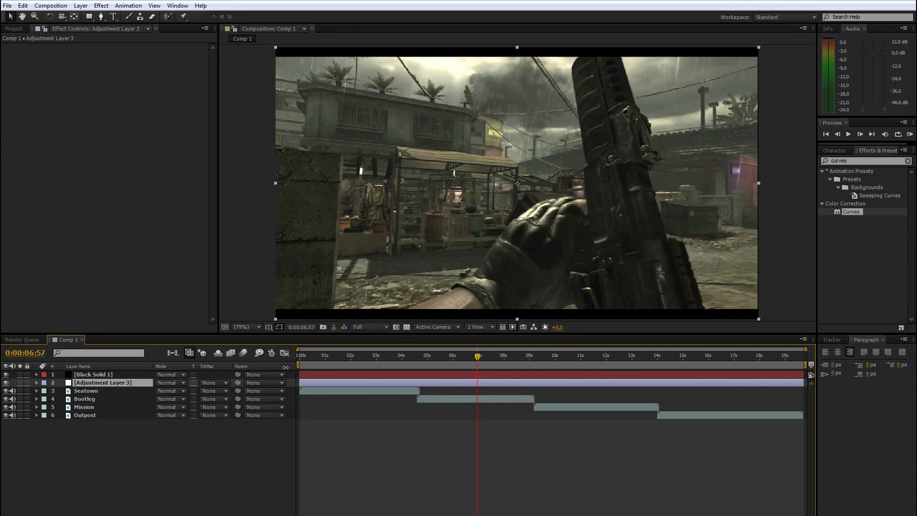
# Drag Curves from the search results onto Adjustment Layer 3, keeping Channel on RGB
pyautogui.click(859, 212)
pyautogui.moveTo(110, 383); pyautogui.dragTo(110, 382)
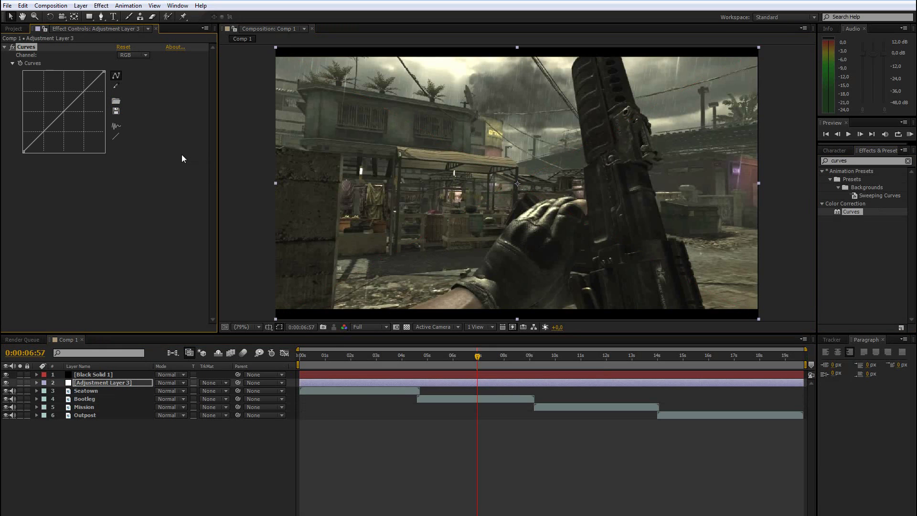
pyautogui.click(109, 235)
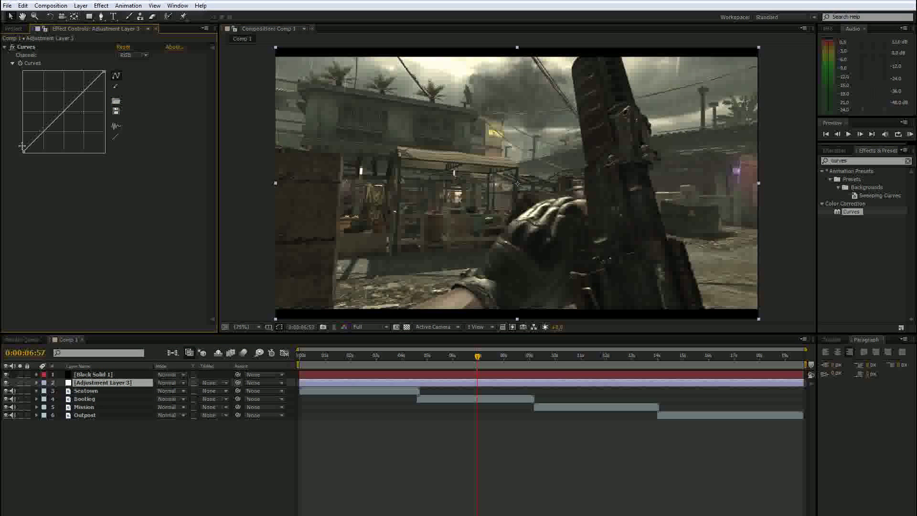
pyautogui.click(133, 54)
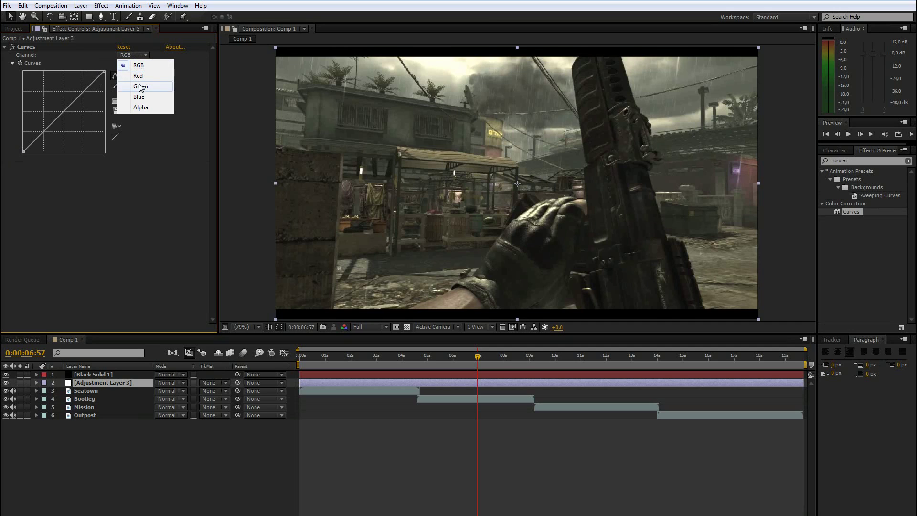
pyautogui.click(154, 167)
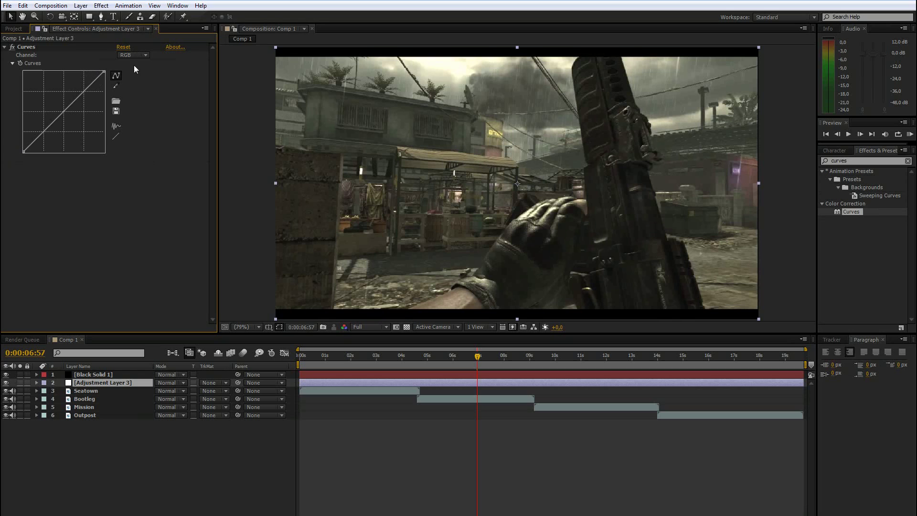
pyautogui.click(134, 57)
pyautogui.click(159, 174)
# Try darkening and wave-shaped RGB curve bends, undoing them back to a straight line
pyautogui.moveTo(47, 131); pyautogui.dragTo(48, 137)
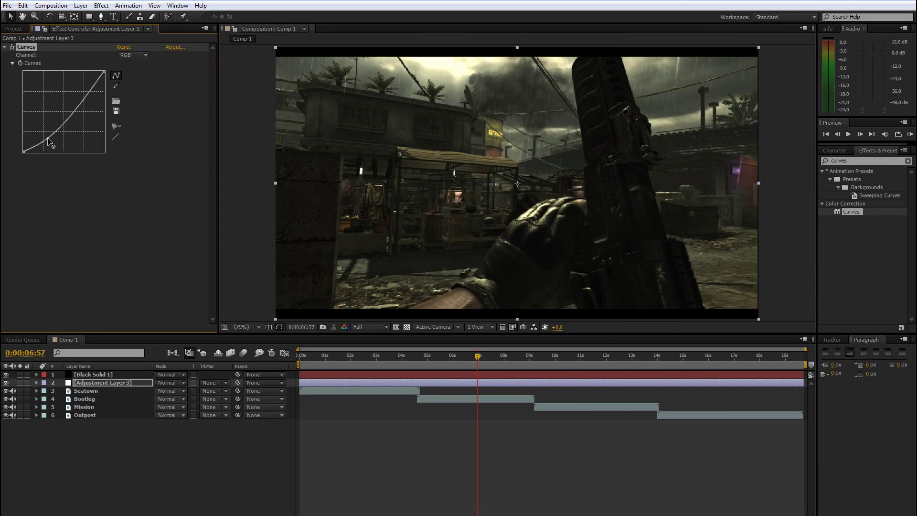
pyautogui.moveTo(79, 101); pyautogui.dragTo(77, 93)
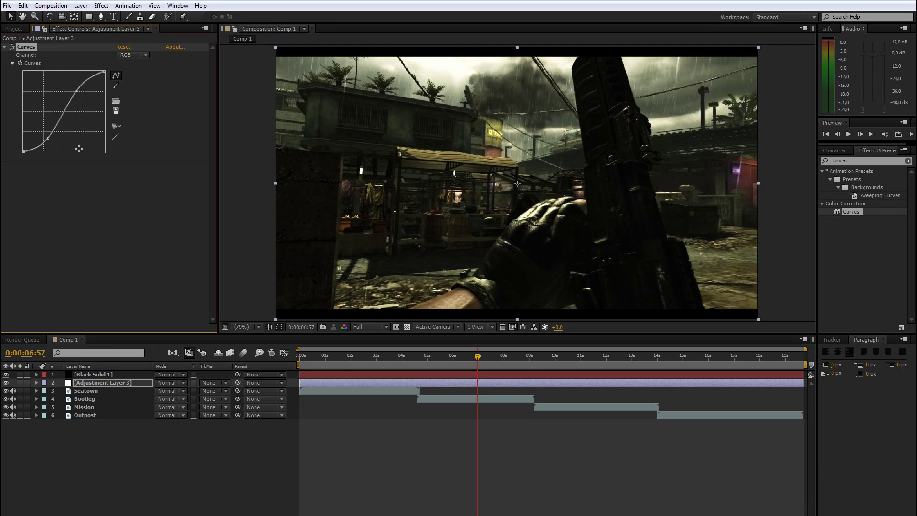
pyautogui.hotkey('ctrl', 'z')
pyautogui.hotkey('ctrl', 'z')
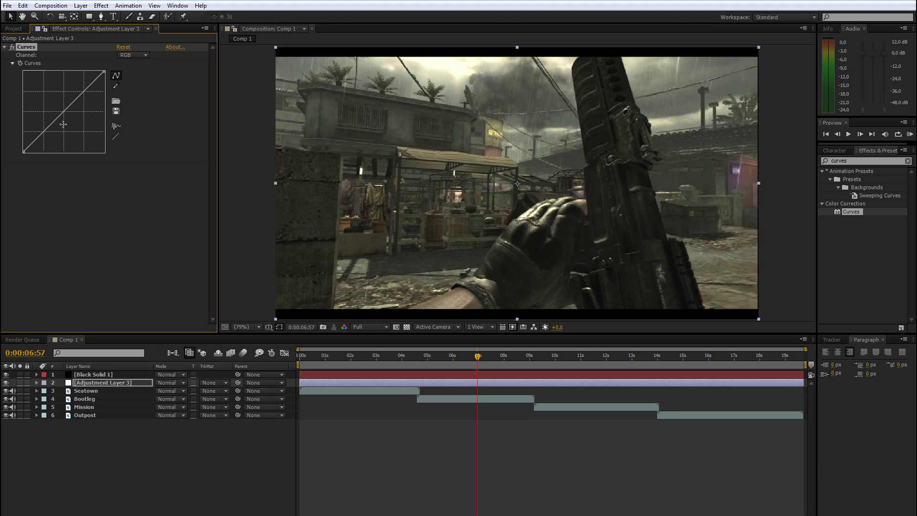
pyautogui.moveTo(46, 140); pyautogui.dragTo(36, 122)
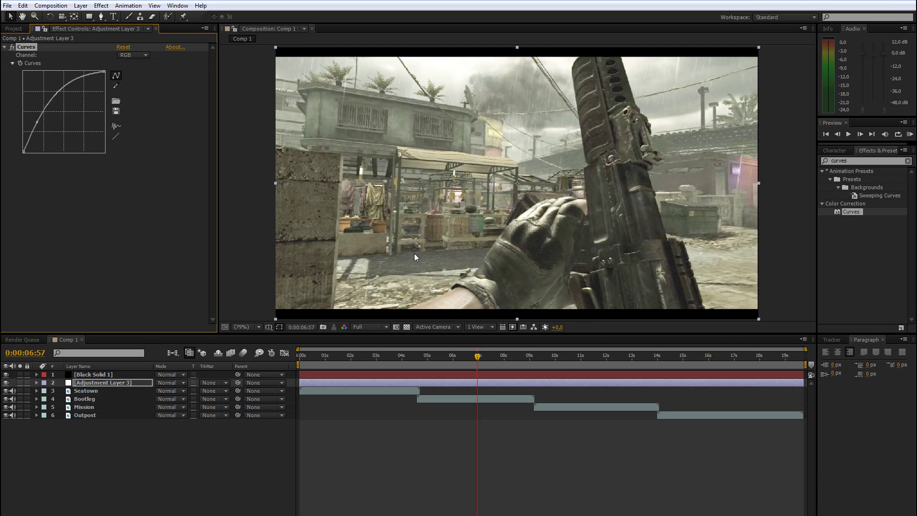
pyautogui.moveTo(72, 87); pyautogui.dragTo(90, 114)
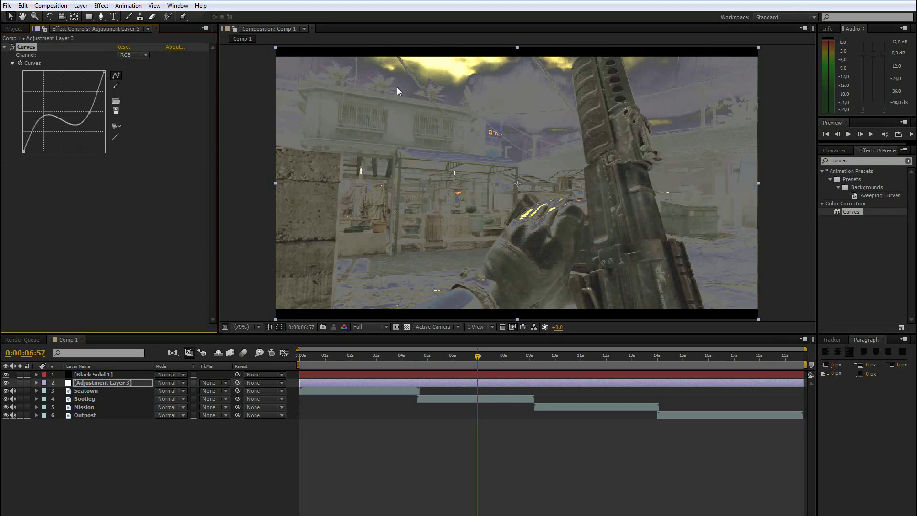
pyautogui.hotkey('ctrl', 'z')
pyautogui.hotkey('ctrl', 'z')
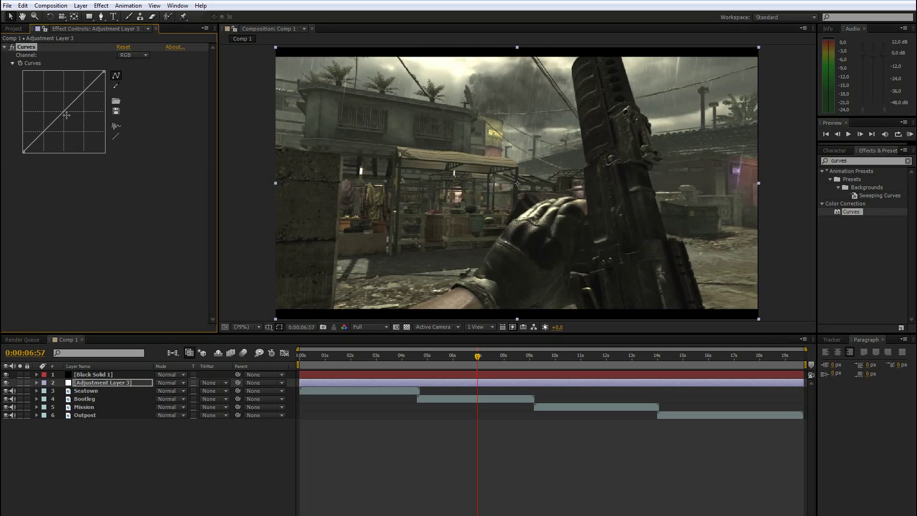
# On the RGB curve, pull the shadows down and the highlights up into an S-shape
pyautogui.click(131, 56)
pyautogui.click(51, 195)
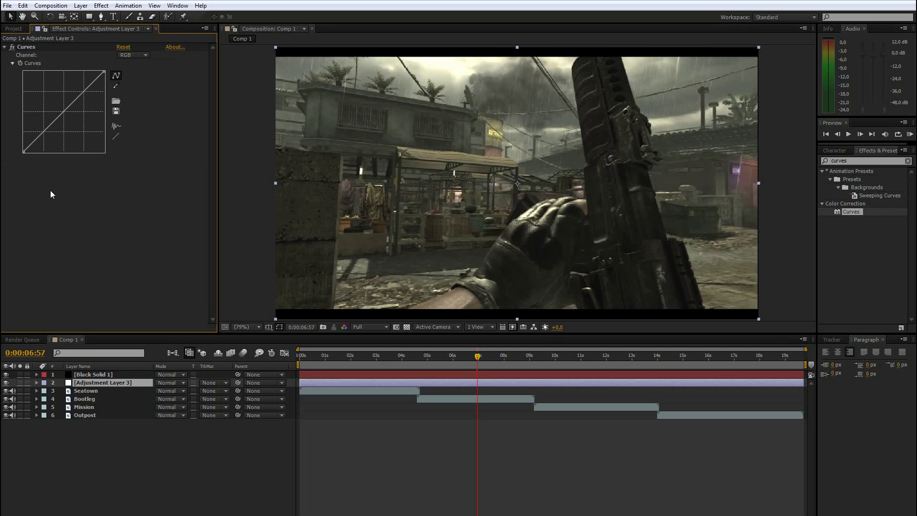
pyautogui.click(43, 135)
pyautogui.moveTo(43, 135); pyautogui.dragTo(46, 137)
pyautogui.moveTo(80, 97); pyautogui.dragTo(81, 93)
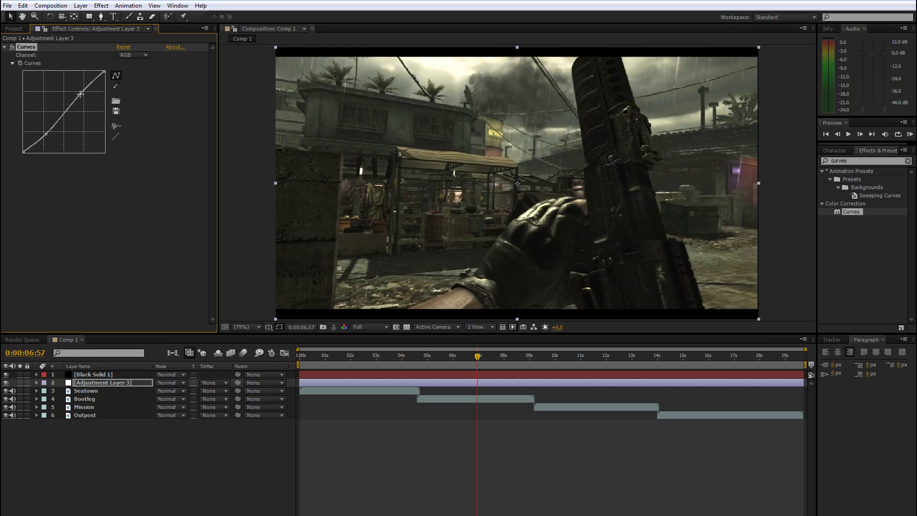
pyautogui.click(143, 56)
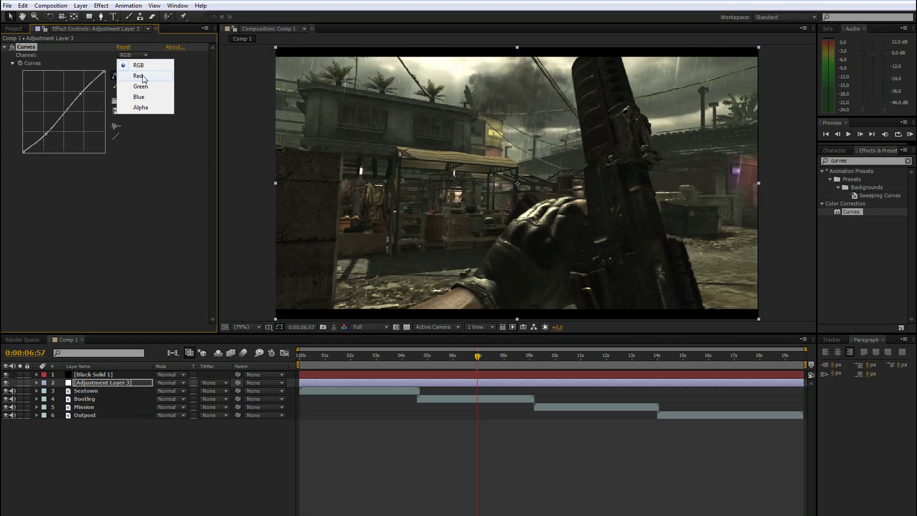
pyautogui.click(139, 76)
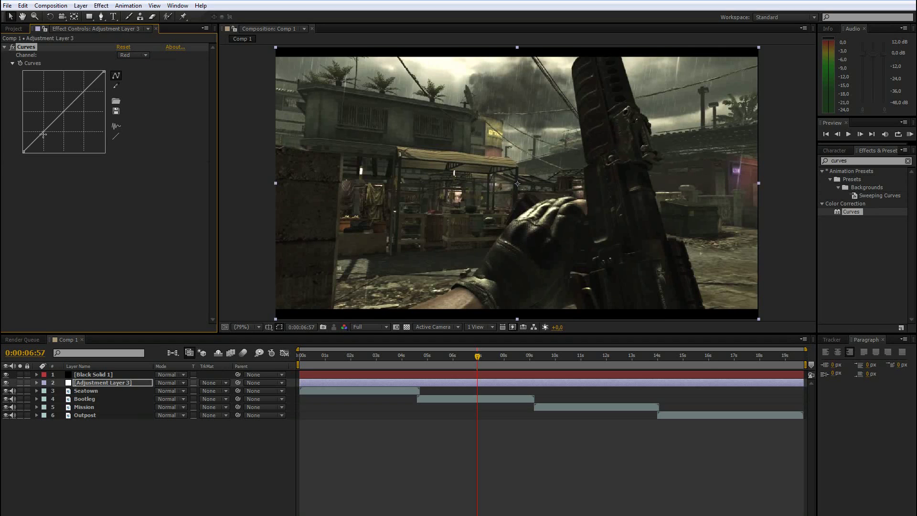
pyautogui.moveTo(42, 132); pyautogui.dragTo(47, 134)
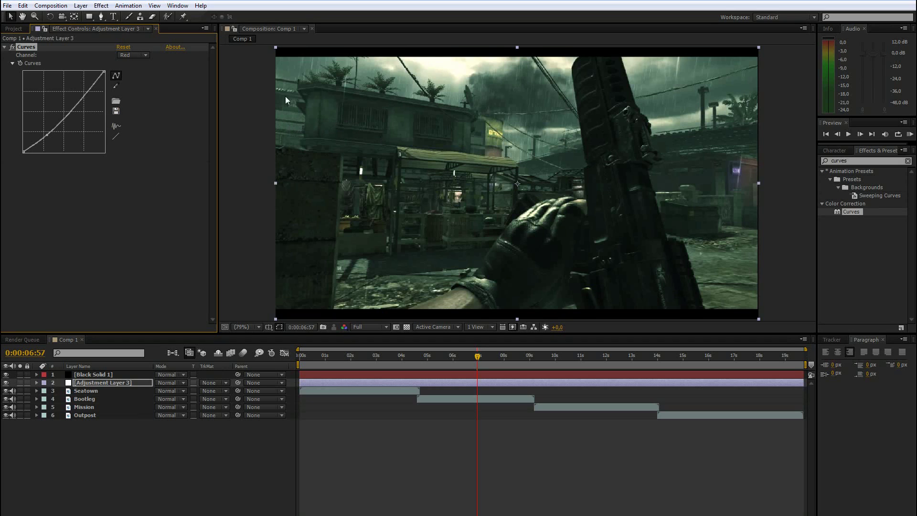
pyautogui.click(133, 57)
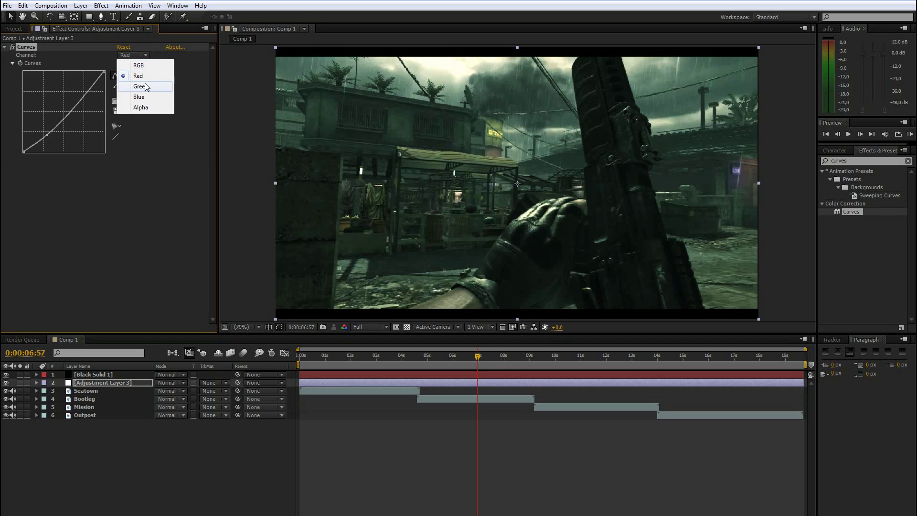
pyautogui.click(143, 83)
pyautogui.moveTo(39, 139); pyautogui.dragTo(41, 138)
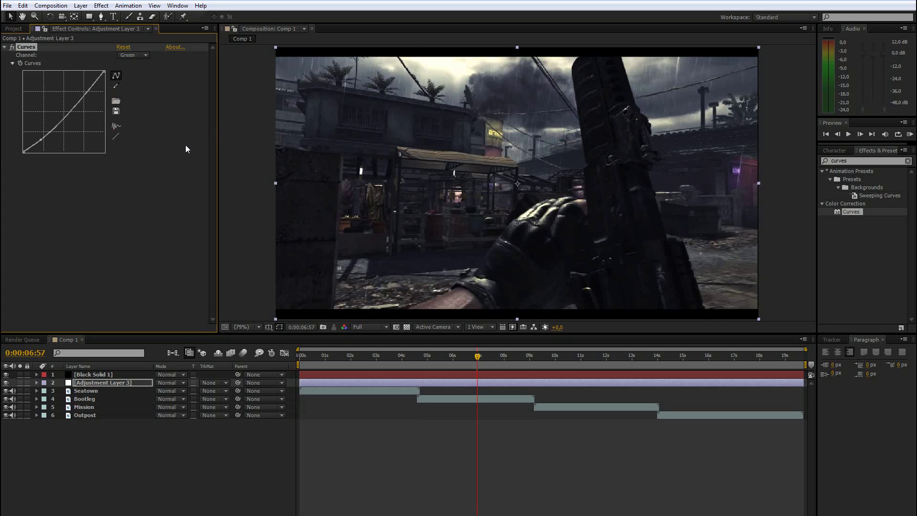
pyautogui.hotkey('ctrl', 'z')
pyautogui.click(134, 55)
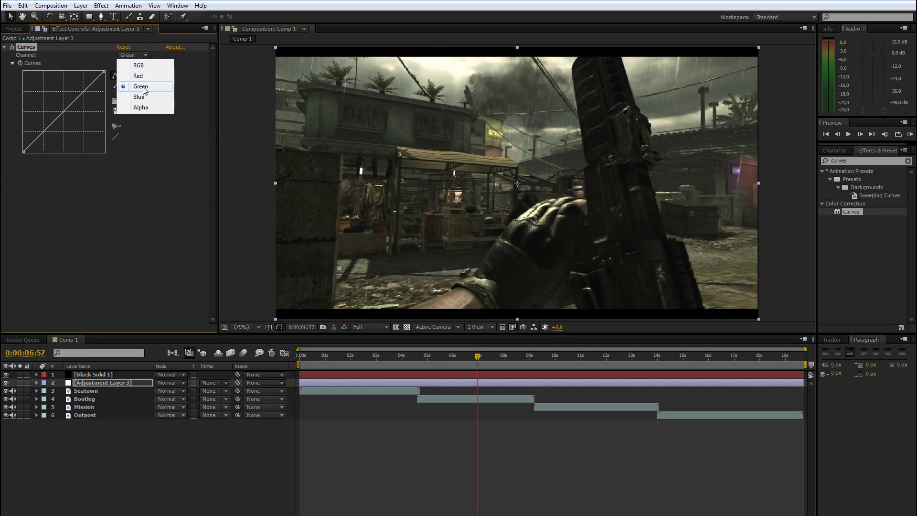
pyautogui.click(142, 99)
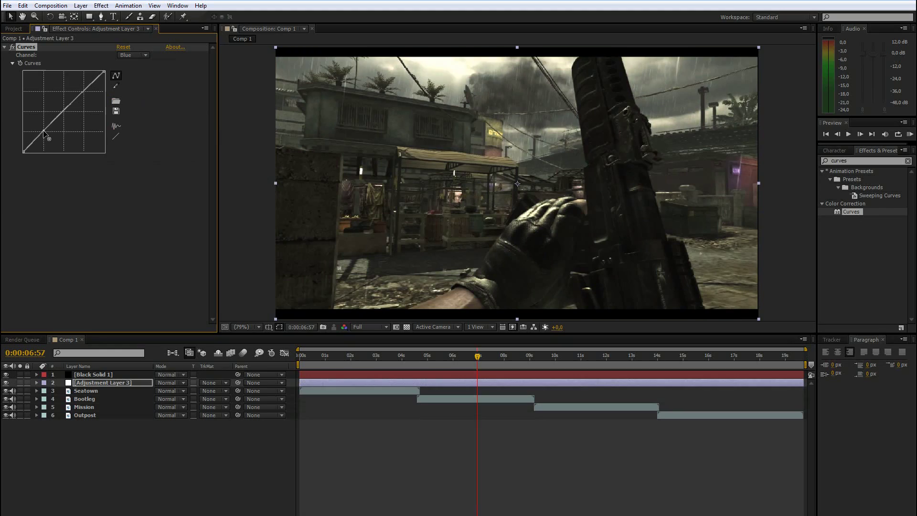
pyautogui.moveTo(44, 133); pyautogui.dragTo(43, 129)
pyautogui.click(116, 126)
pyautogui.moveTo(83, 92); pyautogui.dragTo(82, 90)
pyautogui.hotkey('ctrl', 'z')
pyautogui.click(125, 55)
pyautogui.click(144, 87)
# Lower the Green curve's shadows slightly, then hide and show the adjustment layer to compare
pyautogui.moveTo(43, 131); pyautogui.dragTo(44, 136)
pyautogui.moveTo(74, 102); pyautogui.dragTo(75, 100)
pyautogui.click(6, 383)
pyautogui.click(6, 383)
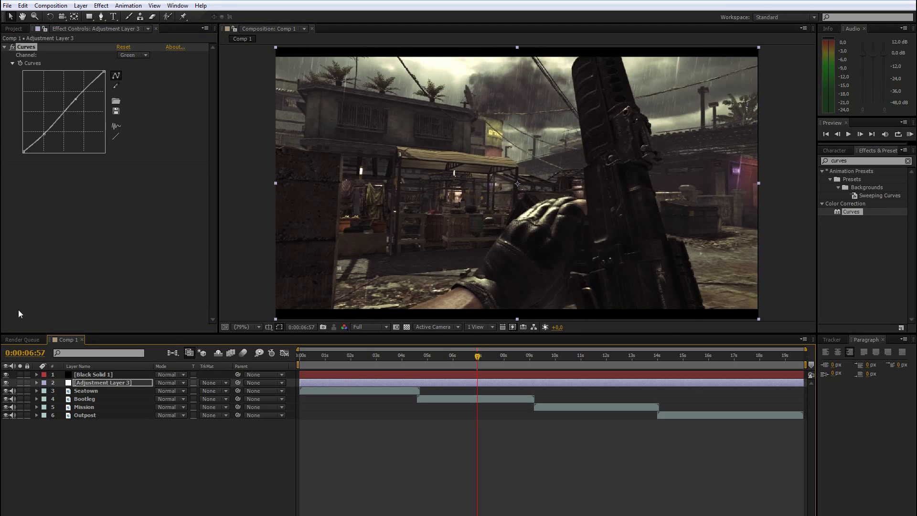
pyautogui.click(51, 255)
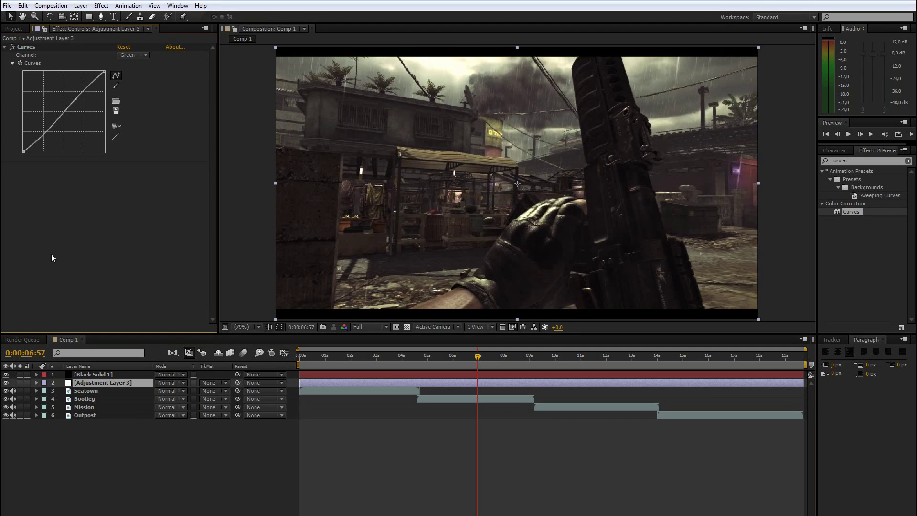
# Pull the upper Red curve down slightly, then set Channel back to RGB
pyautogui.click(128, 56)
pyautogui.click(141, 75)
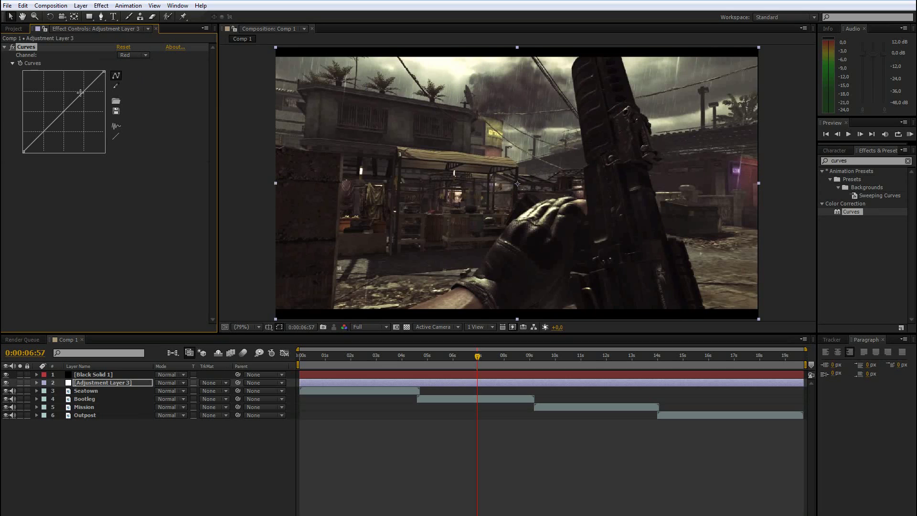
pyautogui.moveTo(85, 89); pyautogui.dragTo(84, 98)
pyautogui.hotkey('ctrl', 'shift', 'z')
pyautogui.click(125, 55)
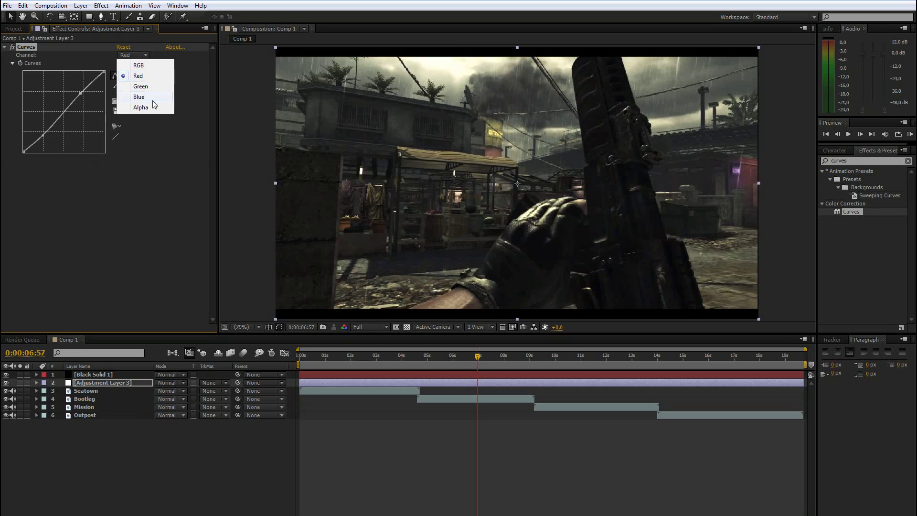
pyautogui.click(108, 190)
pyautogui.click(125, 55)
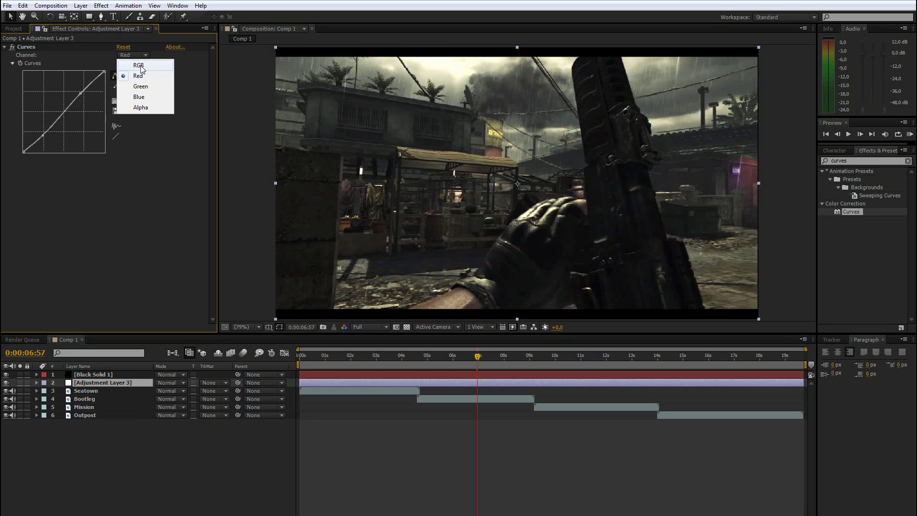
pyautogui.click(141, 66)
# Delete Curves, apply a fresh one, and demo a purple-tint Green curve pull, then undo it
pyautogui.press('Delete')
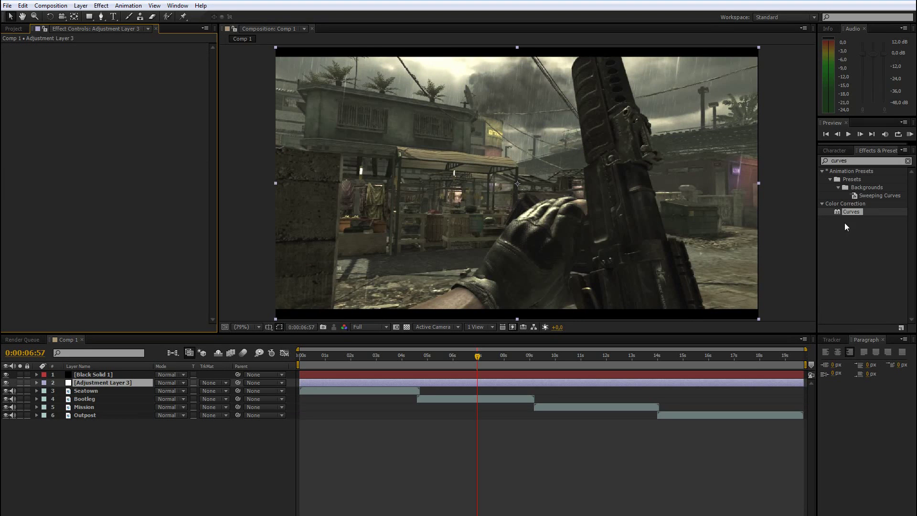
pyautogui.moveTo(859, 213); pyautogui.dragTo(102, 170)
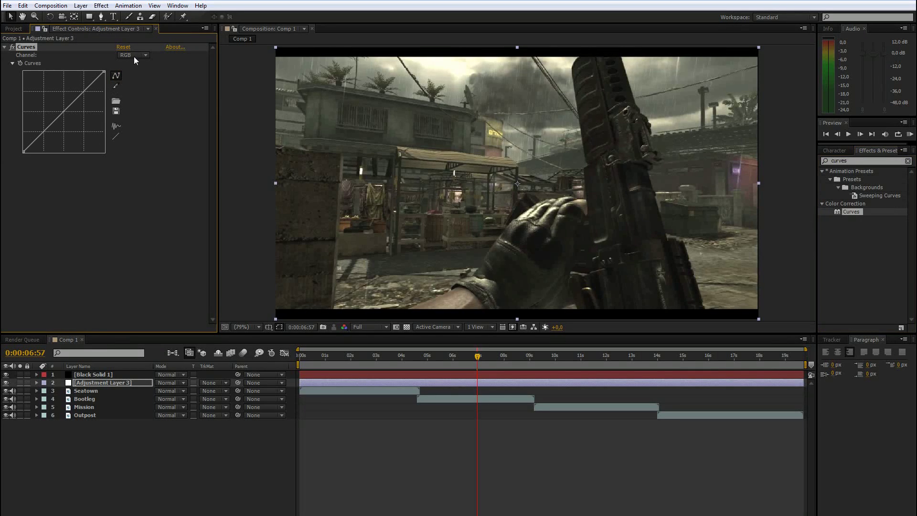
pyautogui.click(134, 55)
pyautogui.click(138, 87)
pyautogui.moveTo(64, 112)
pyautogui.mouseDown()
pyautogui.moveTo(69, 131)
pyautogui.moveTo(65, 123)
pyautogui.mouseUp()
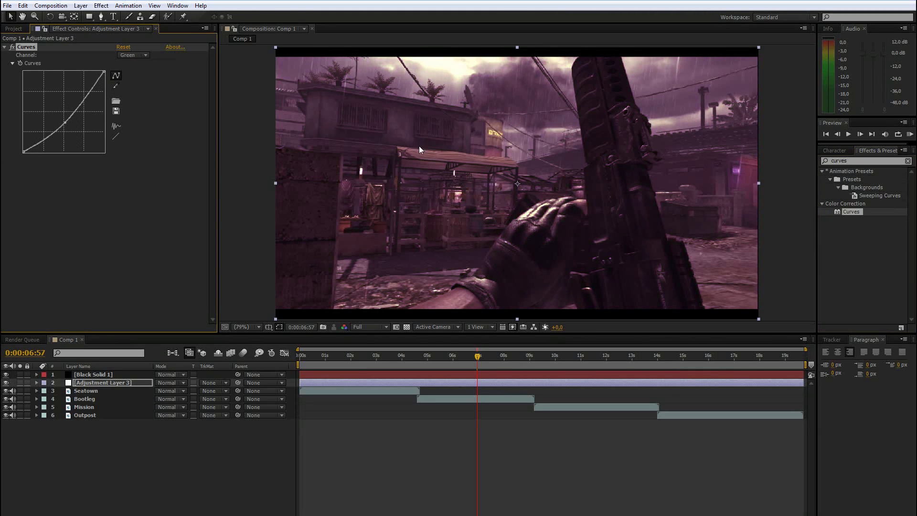
pyautogui.hotkey('ctrl', 'z')
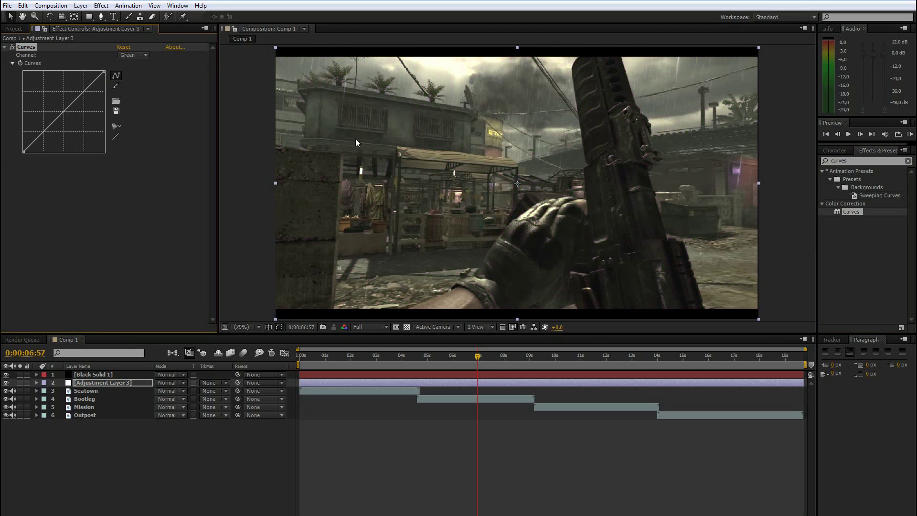
# Demo pulling the Red curve down for a teal tint, then undo it
pyautogui.click(133, 54)
pyautogui.click(137, 76)
pyautogui.moveTo(65, 112)
pyautogui.mouseDown()
pyautogui.moveTo(73, 131)
pyautogui.moveTo(75, 122)
pyautogui.mouseUp()
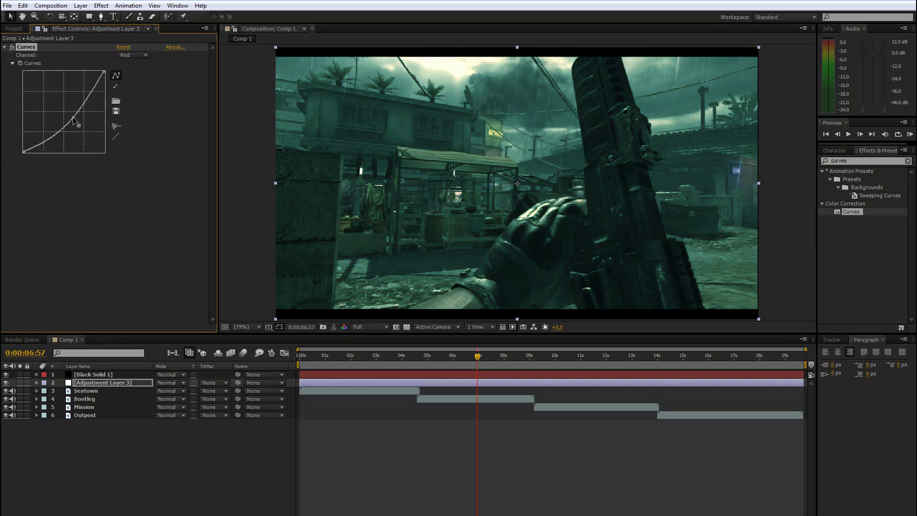
pyautogui.hotkey('ctrl', 'z')
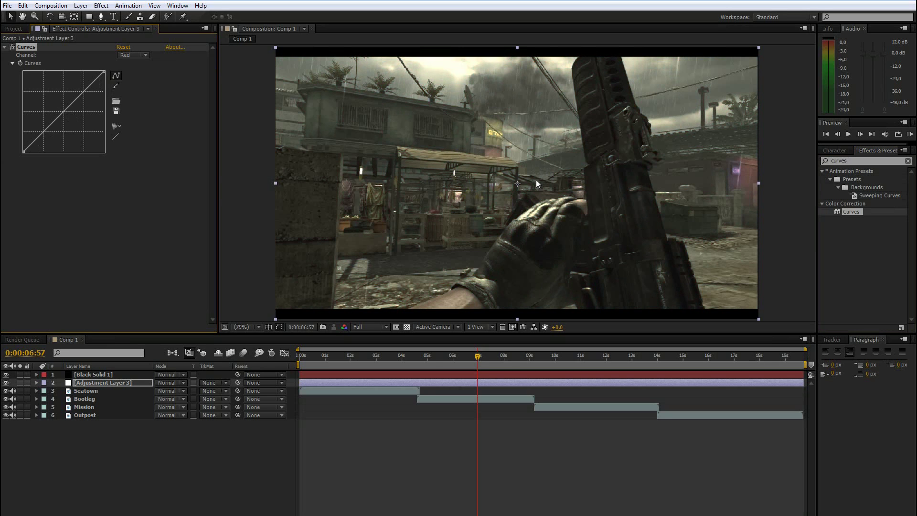
# Lift the Blue curve's low end, then deepen RGB shadows and raise highlights for contrast
pyautogui.click(138, 55)
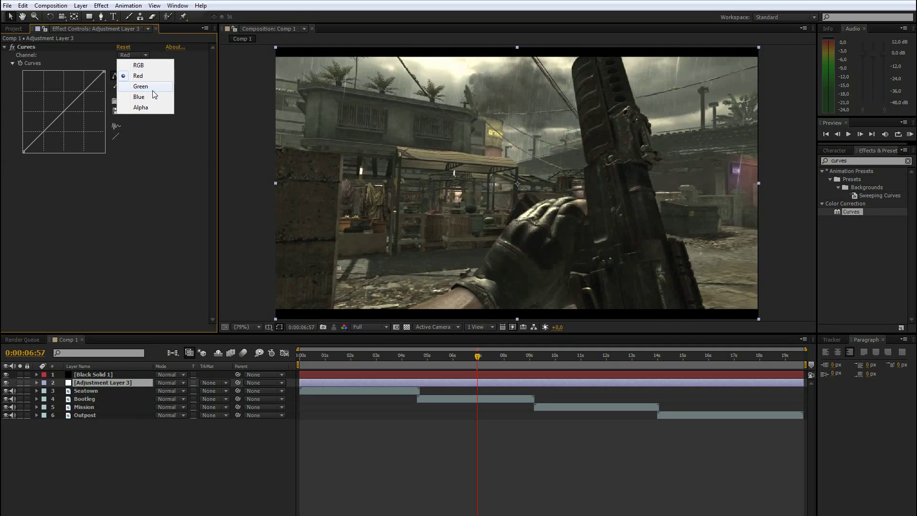
pyautogui.click(143, 97)
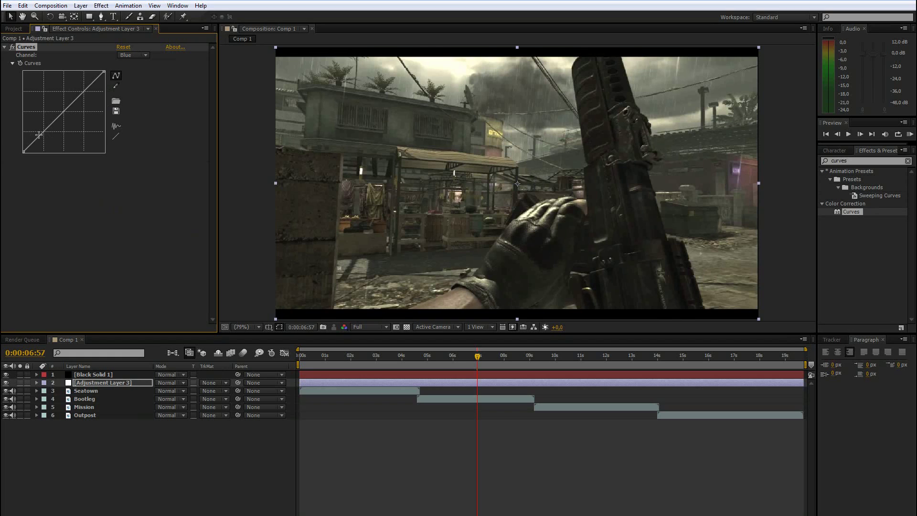
pyautogui.moveTo(42, 135); pyautogui.dragTo(41, 130)
pyautogui.click(139, 54)
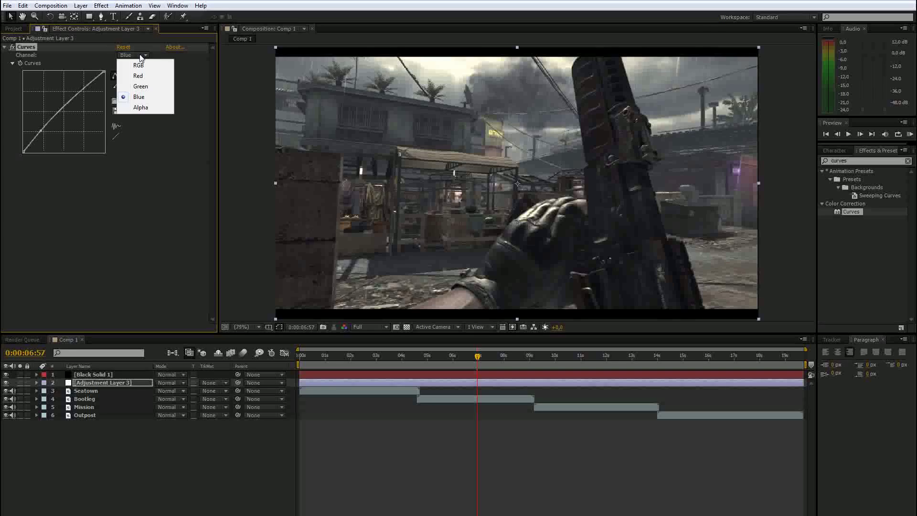
pyautogui.click(128, 64)
pyautogui.moveTo(41, 135); pyautogui.dragTo(44, 137)
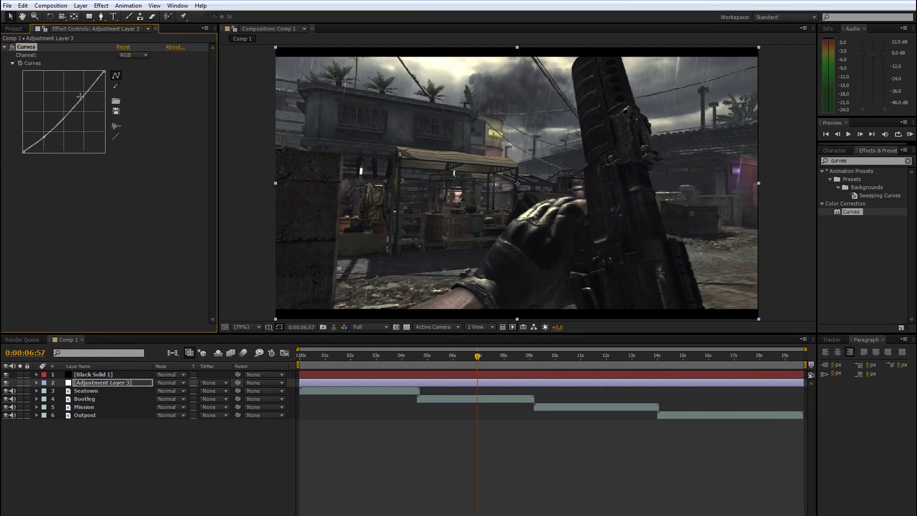
pyautogui.moveTo(78, 98); pyautogui.dragTo(79, 94)
# Reshape the Blue curve into an S, then adjust the lower Red curve point
pyautogui.click(133, 55)
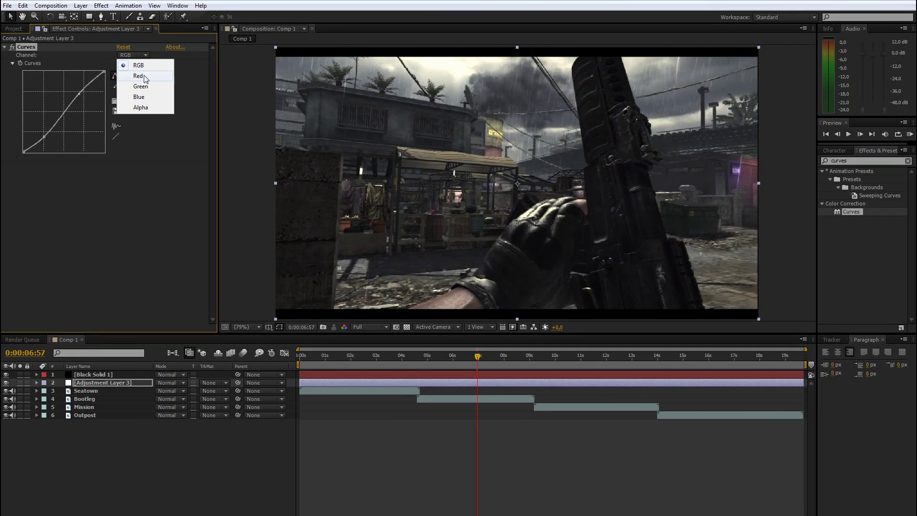
pyautogui.click(151, 100)
pyautogui.moveTo(49, 128); pyautogui.dragTo(75, 98)
pyautogui.click(130, 55)
pyautogui.click(135, 74)
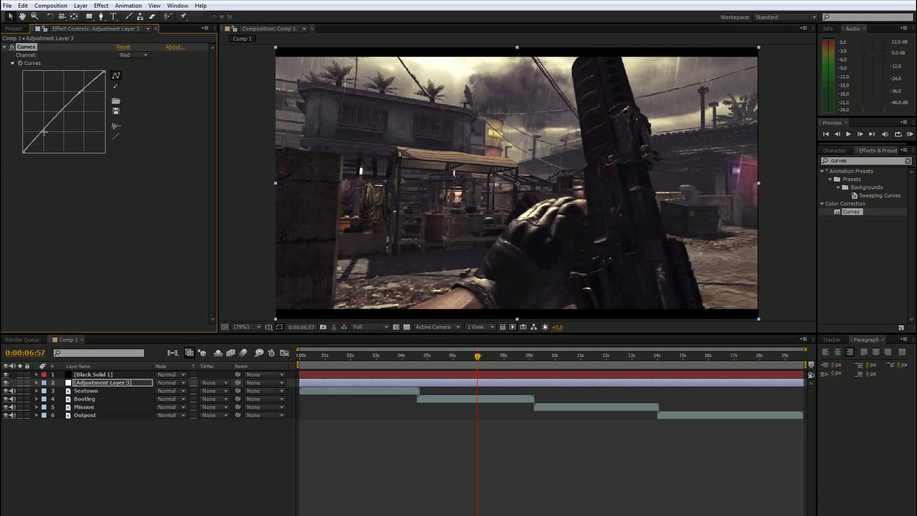
pyautogui.moveTo(44, 132); pyautogui.dragTo(47, 132)
# Pull Green shadows down for a magenta tint, add an upper Green point, and collapse Curves
pyautogui.click(132, 55)
pyautogui.click(143, 88)
pyautogui.moveTo(39, 136); pyautogui.dragTo(42, 137)
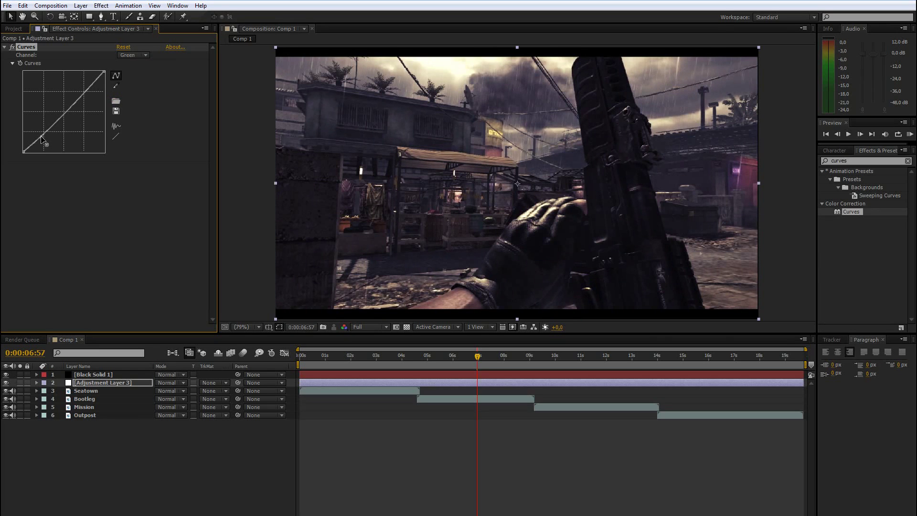
pyautogui.moveTo(73, 103); pyautogui.dragTo(72, 102)
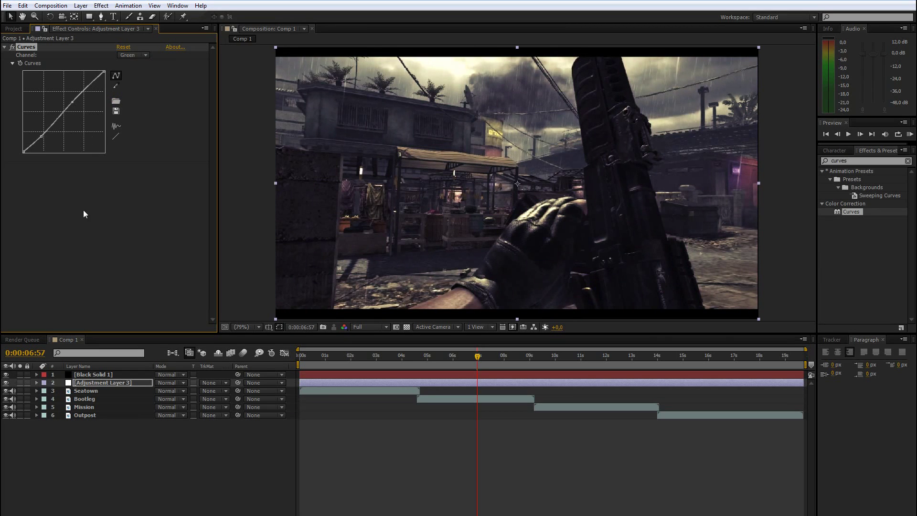
pyautogui.click(117, 211)
pyautogui.click(5, 47)
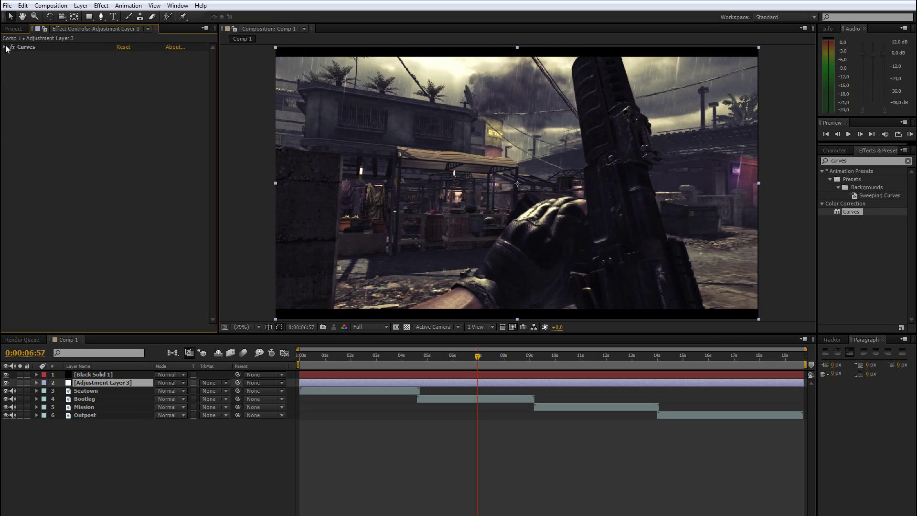
# Toggle the adjustment layer off and on, lower the red highlights, and adjust the red low point
pyautogui.click(6, 383)
pyautogui.click(6, 383)
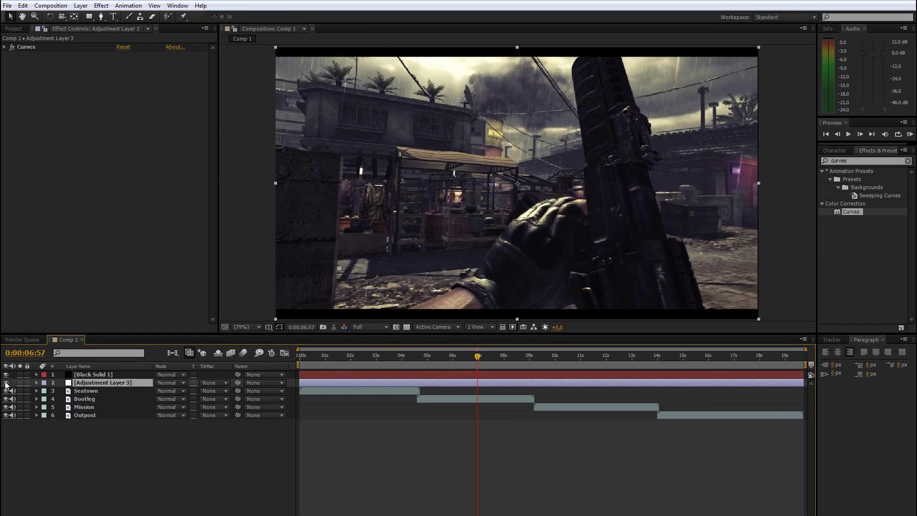
pyautogui.click(4, 47)
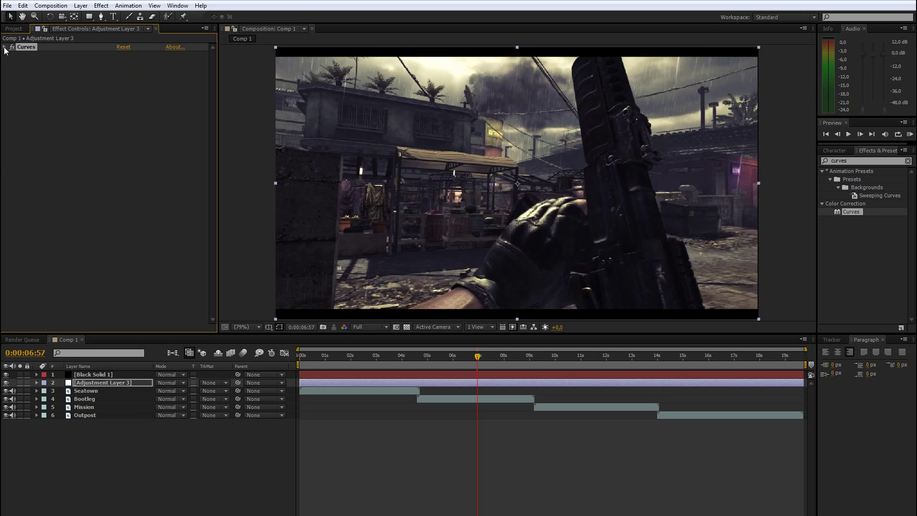
pyautogui.click(136, 54)
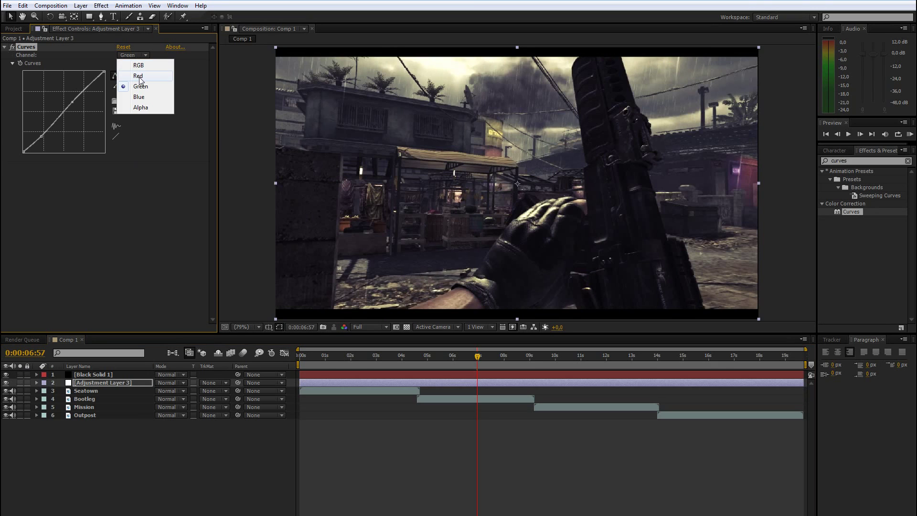
pyautogui.click(139, 76)
pyautogui.moveTo(81, 95); pyautogui.dragTo(84, 96)
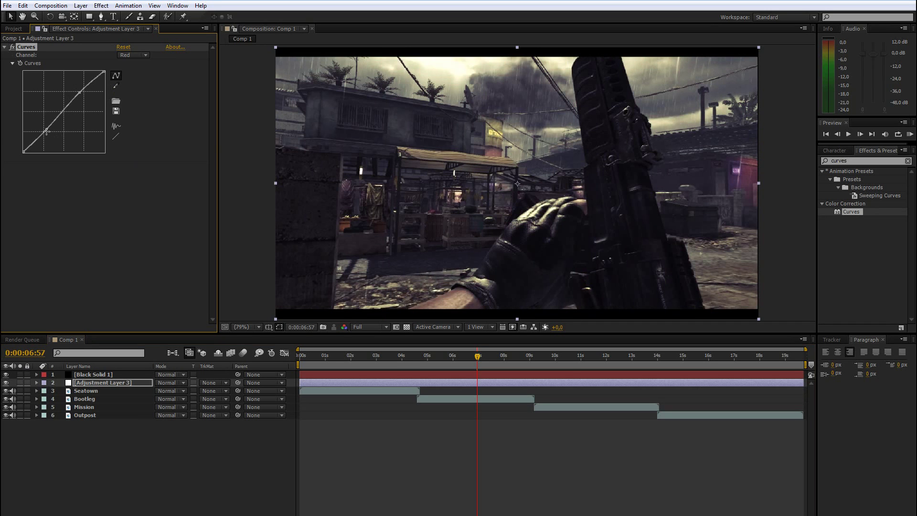
pyautogui.moveTo(46, 129); pyautogui.dragTo(47, 131)
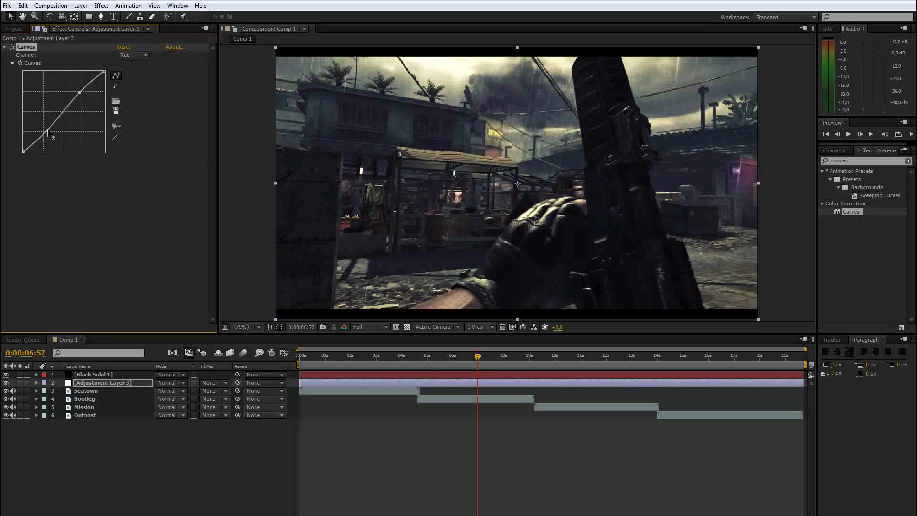
pyautogui.click(81, 211)
pyautogui.click(5, 47)
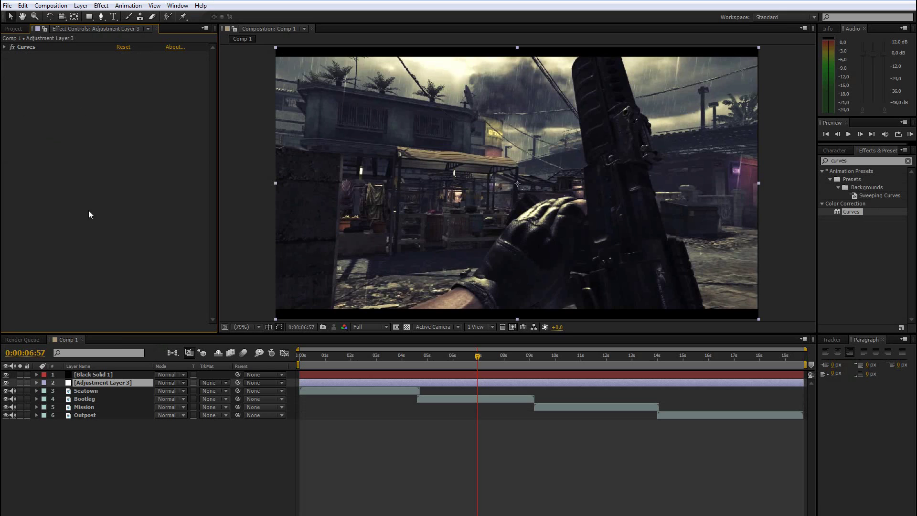
pyautogui.click(101, 5)
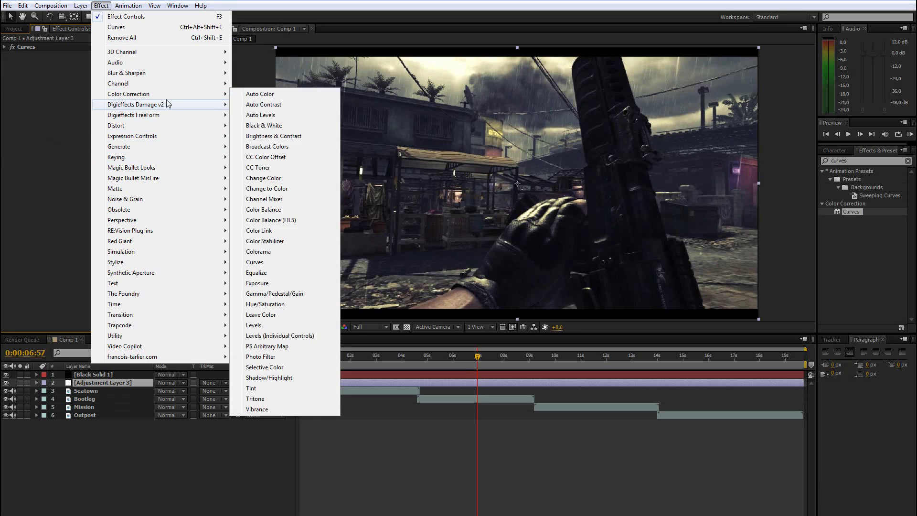
pyautogui.moveTo(171, 94)
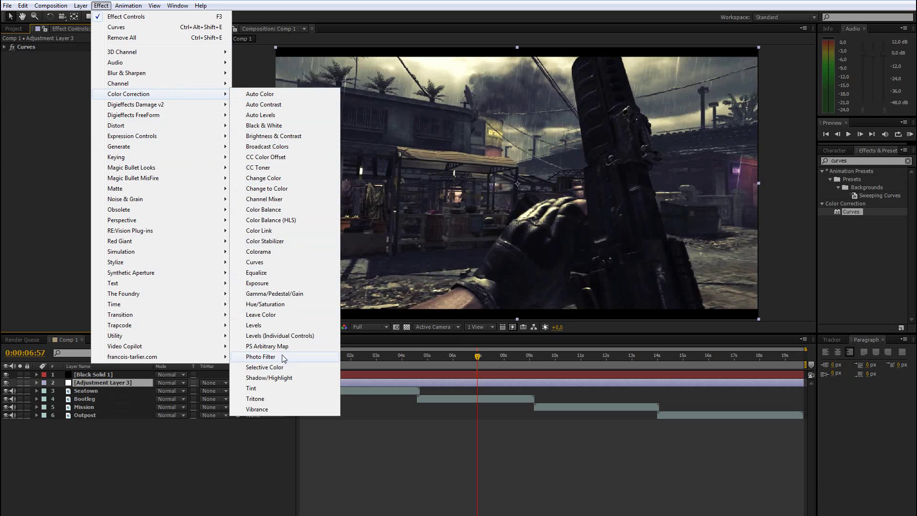
pyautogui.click(254, 325)
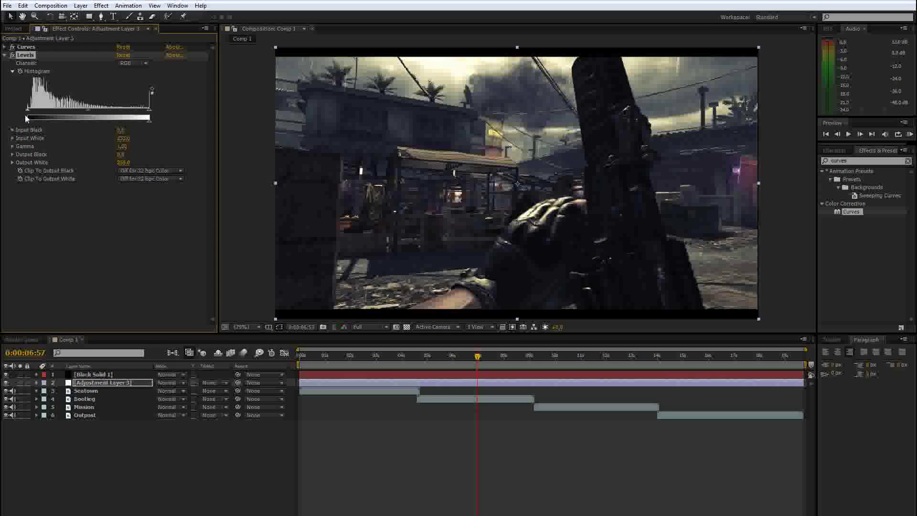
pyautogui.moveTo(27, 113); pyautogui.dragTo(36, 113)
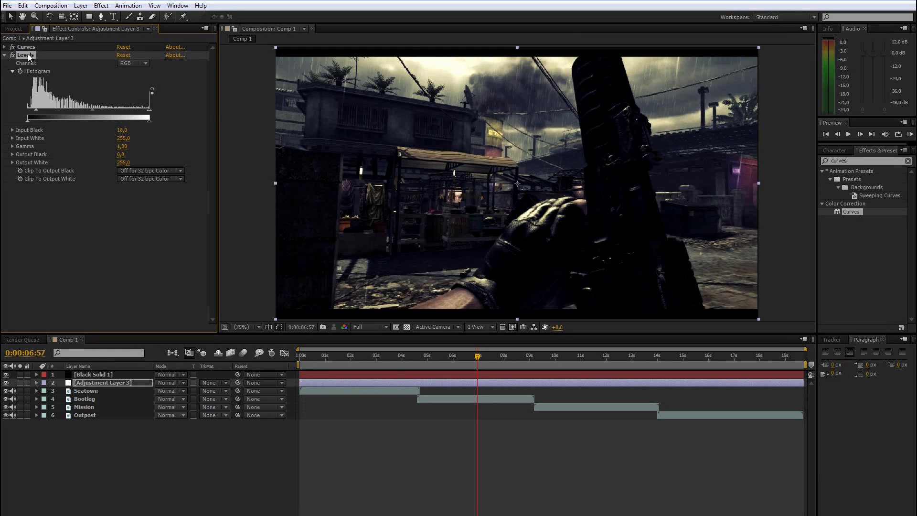
pyautogui.press('Delete')
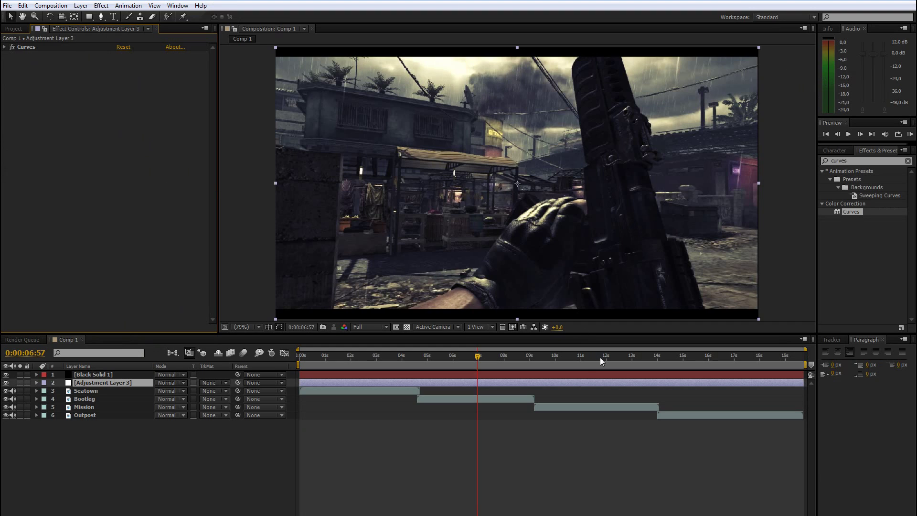
# Move the playhead through the clips (0:00:02:49, 0:00:07:00, 0:00:11:06), ending at 0:00:17:03
pyautogui.click(372, 362)
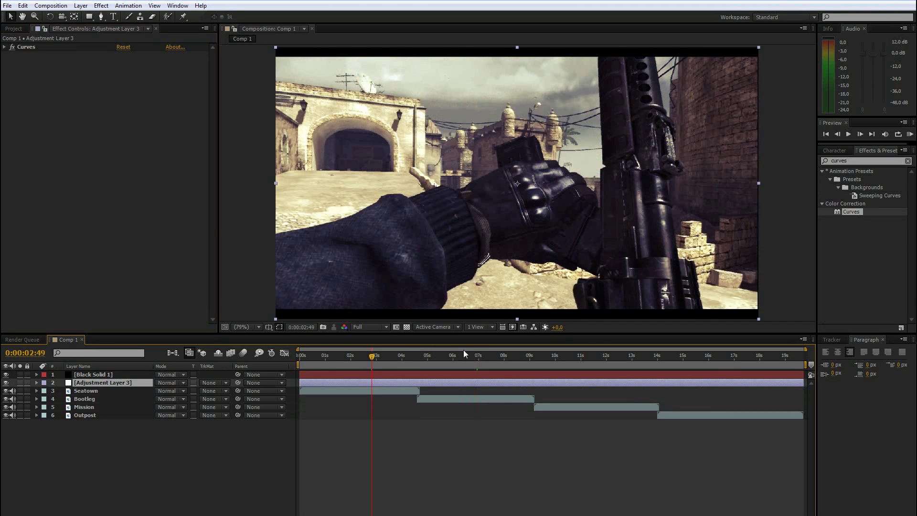
pyautogui.click(468, 356)
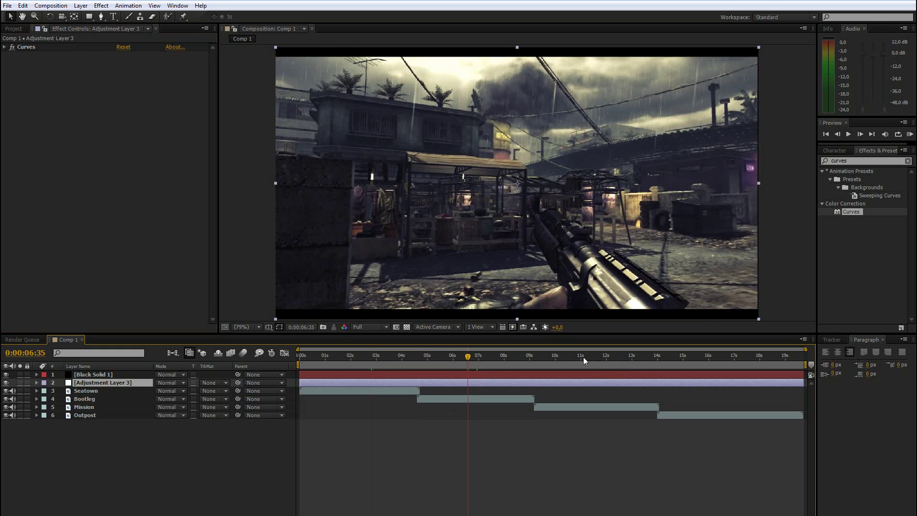
pyautogui.click(584, 356)
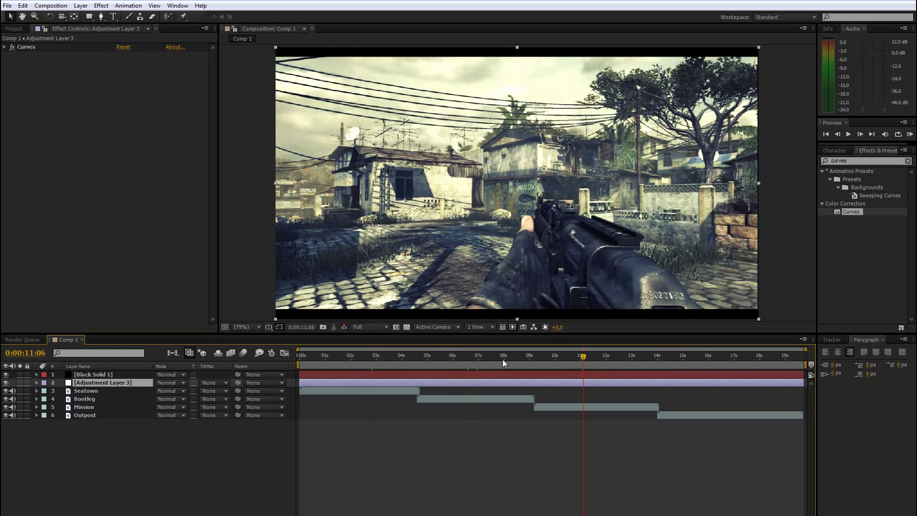
pyautogui.click(479, 358)
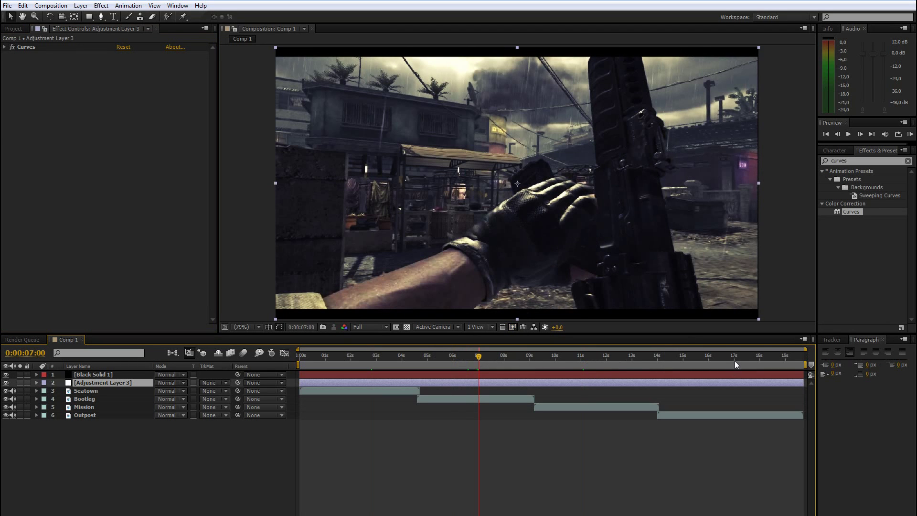
pyautogui.click(735, 358)
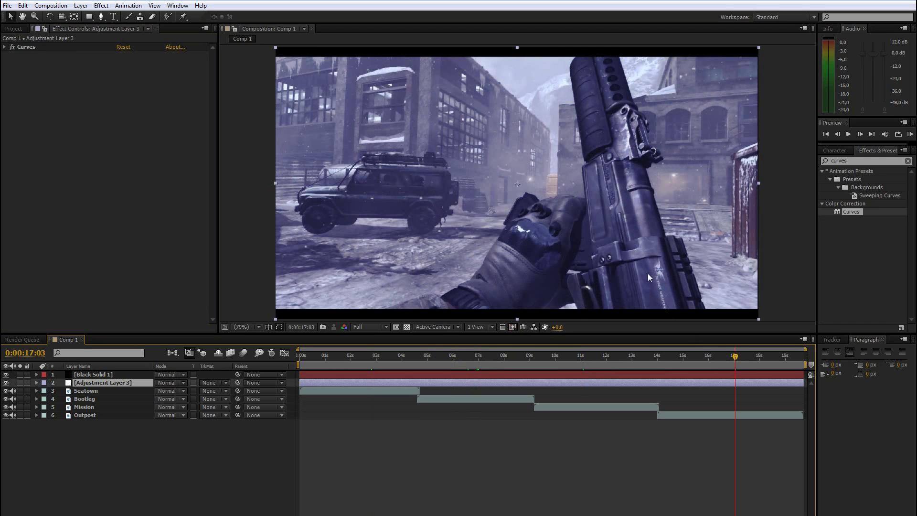
# Drag the Blue curve's lower point down into an S-curve, then test and straighten the Green curve
pyautogui.click(5, 47)
pyautogui.click(133, 55)
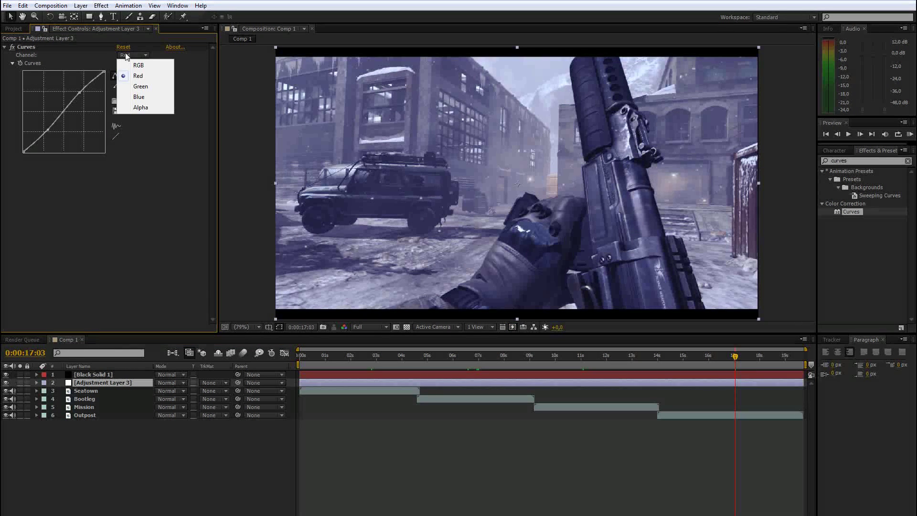
pyautogui.click(131, 88)
pyautogui.moveTo(39, 131); pyautogui.dragTo(42, 146)
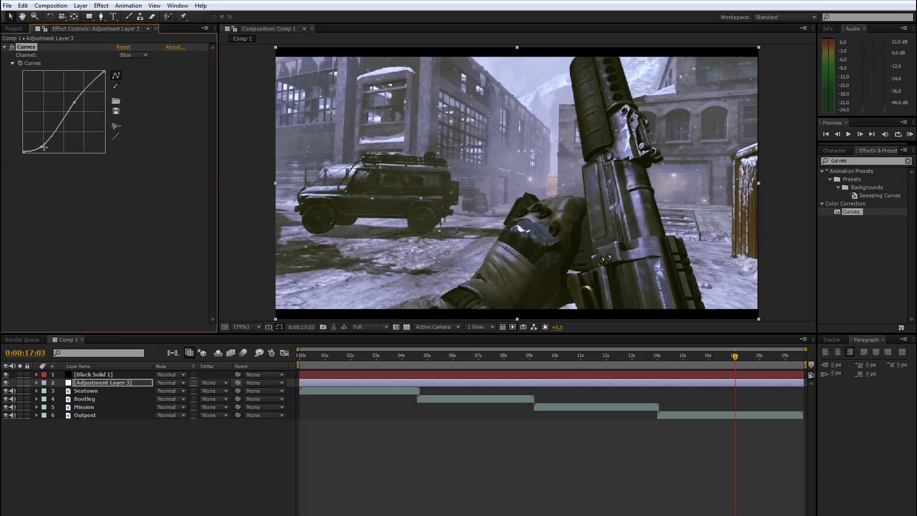
pyautogui.click(131, 55)
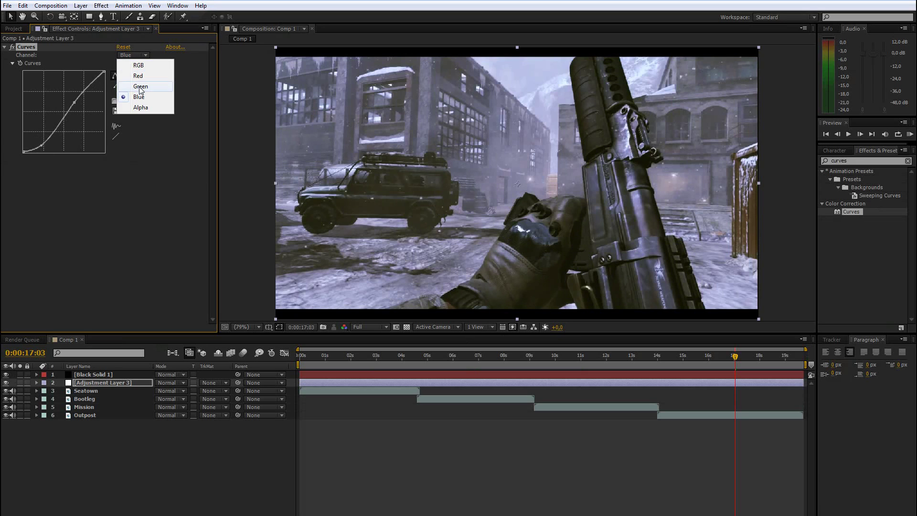
pyautogui.click(140, 86)
pyautogui.moveTo(42, 136)
pyautogui.mouseDown()
pyautogui.moveTo(38, 125)
pyautogui.moveTo(43, 139)
pyautogui.mouseUp()
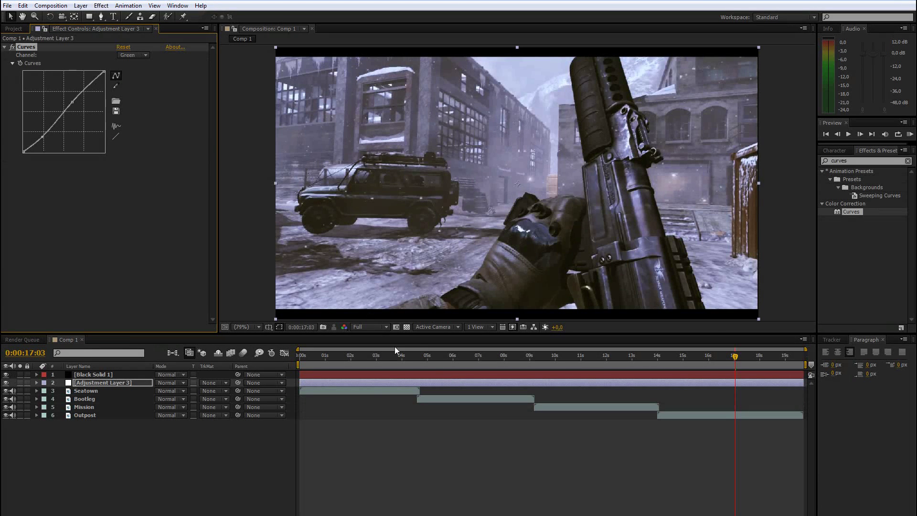
# Check the clips at 0:00:06:03 and 0:00:16:37, then delete the Curves effect
pyautogui.click(453, 356)
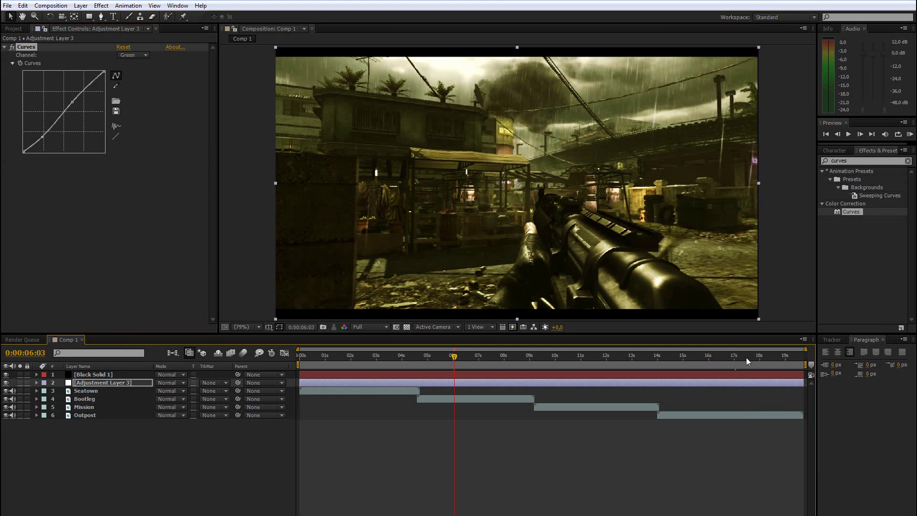
pyautogui.click(724, 363)
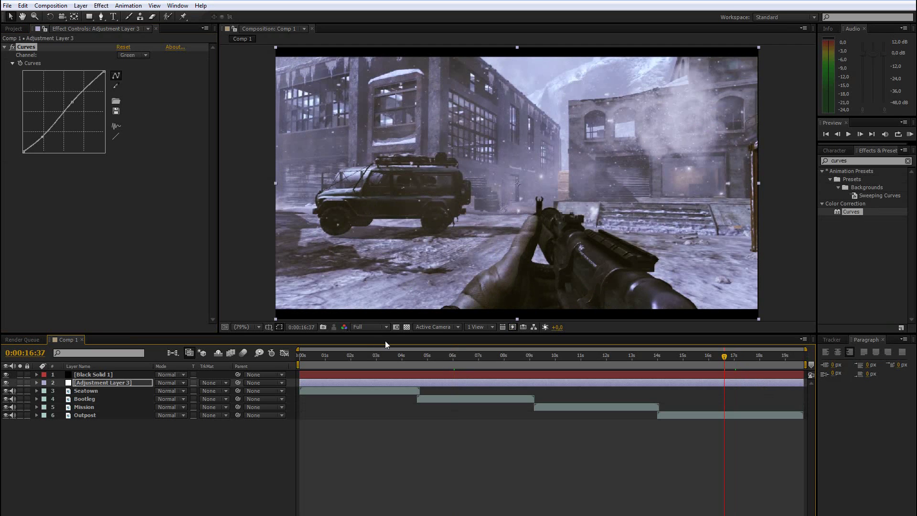
pyautogui.press('Delete')
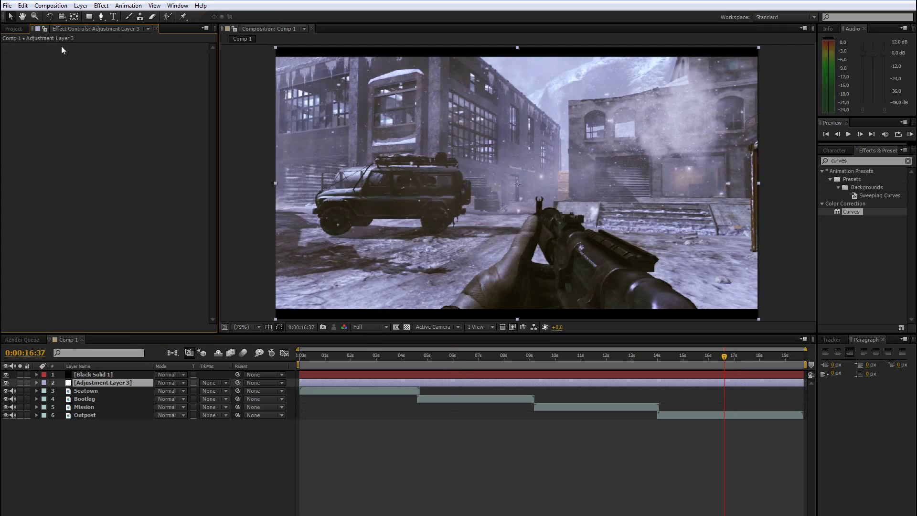